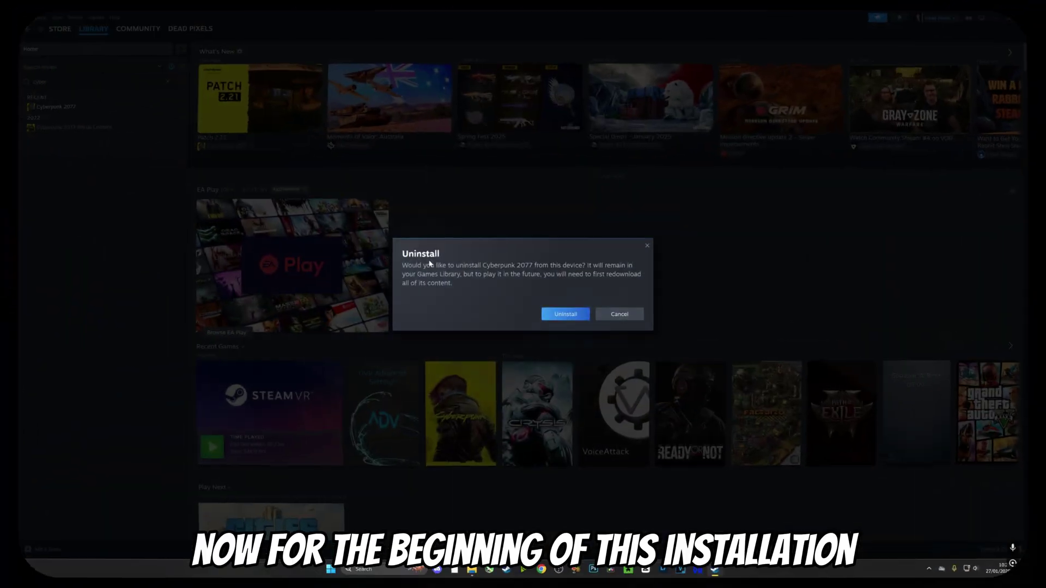
Step: Uninstall Cyberpunk 2077 and delete its leftover Cyberpunk 2077 folder from SteamLibrary\steamapps\common on the M.2 (Z:) drive
left_click(565, 314)
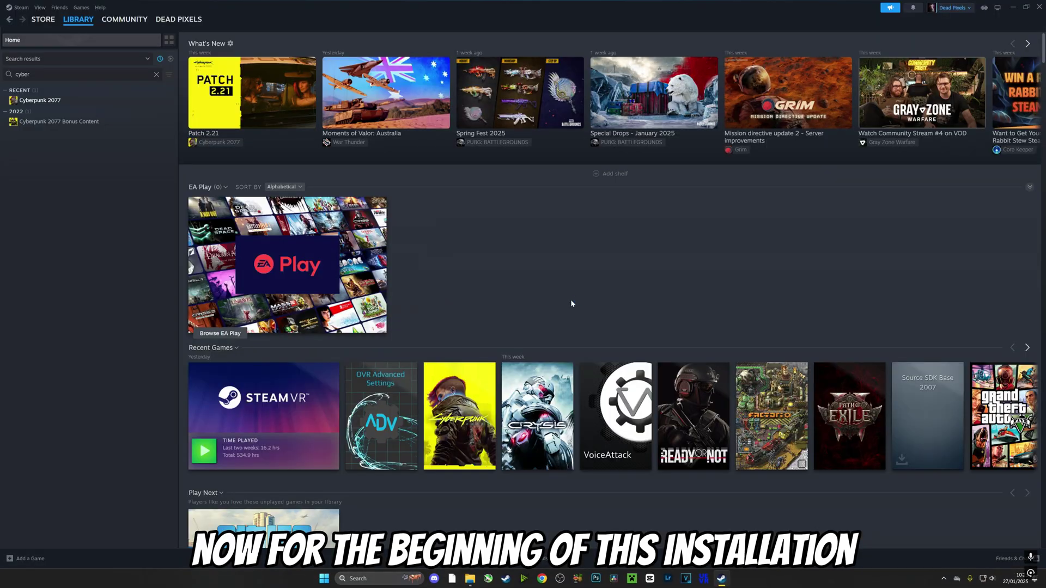
left_click(472, 579)
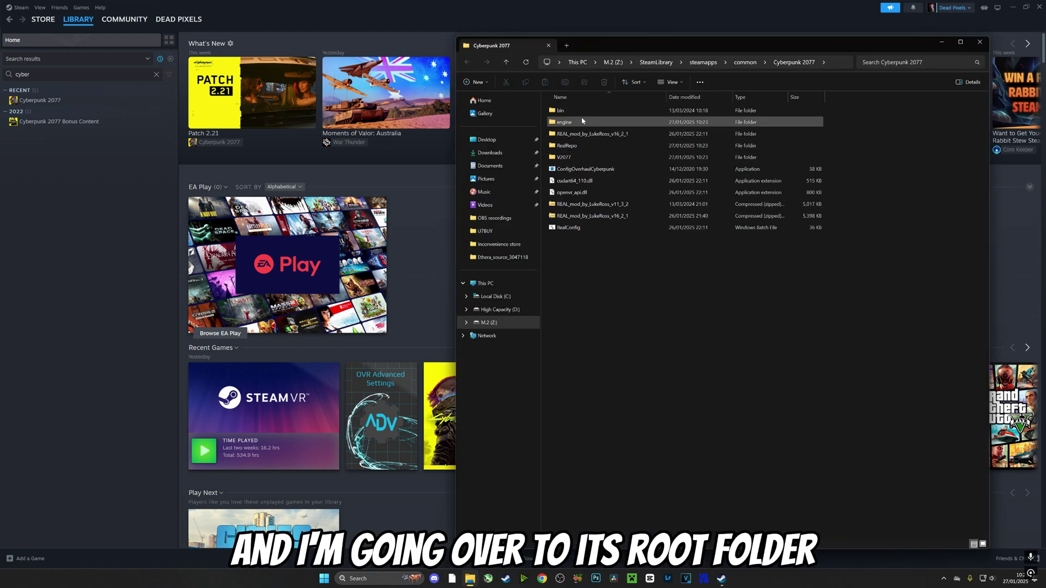
left_click_drag(673, 291, 576, 113)
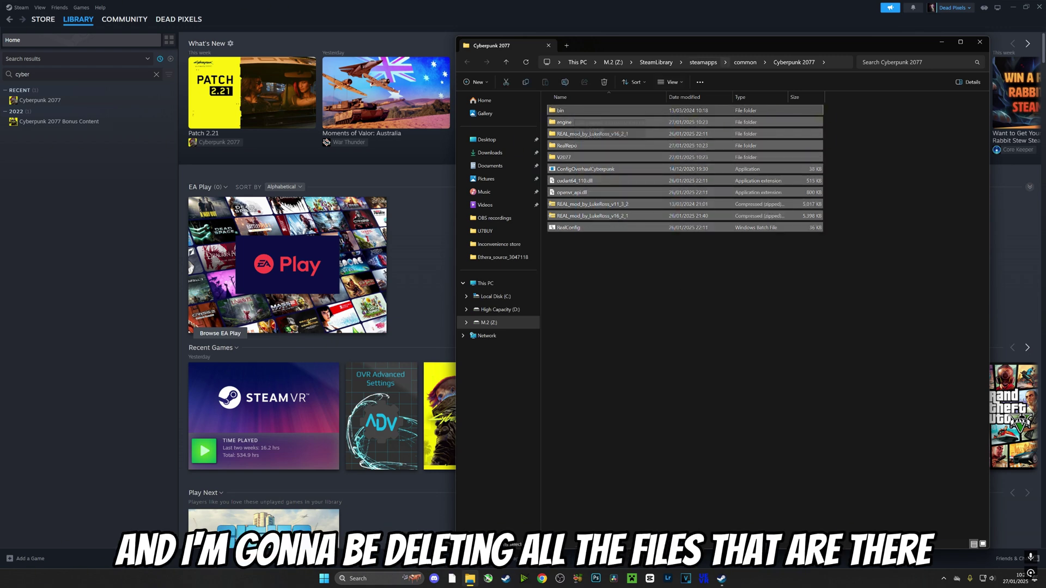
left_click(745, 63)
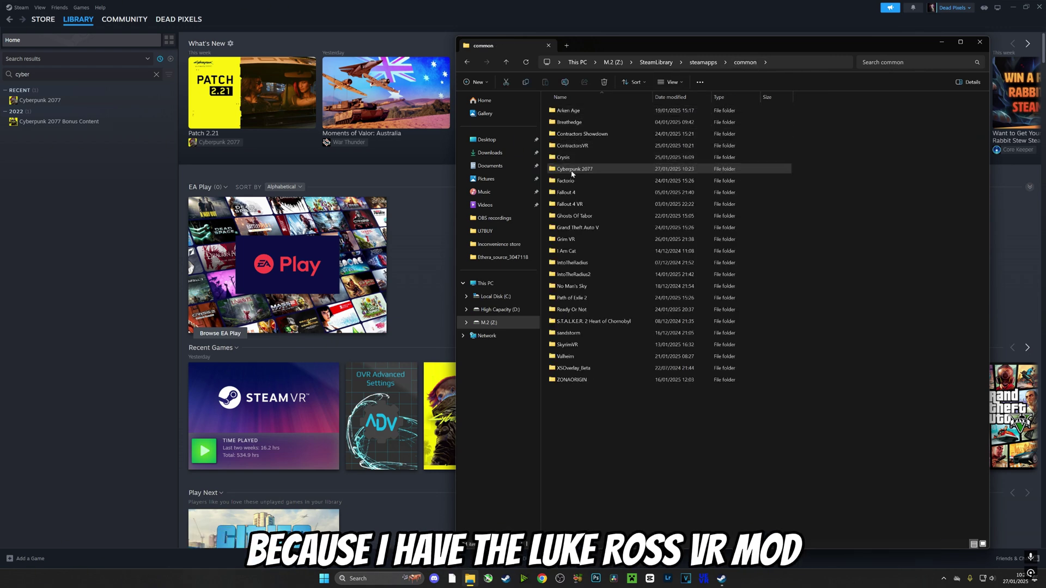
right_click(571, 170)
left_click(658, 184)
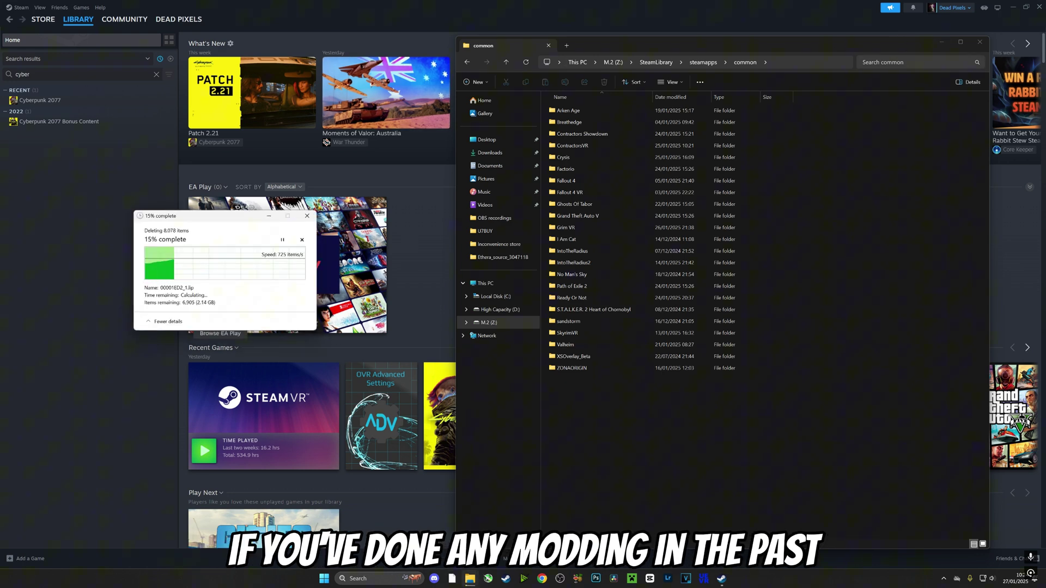
left_click(980, 42)
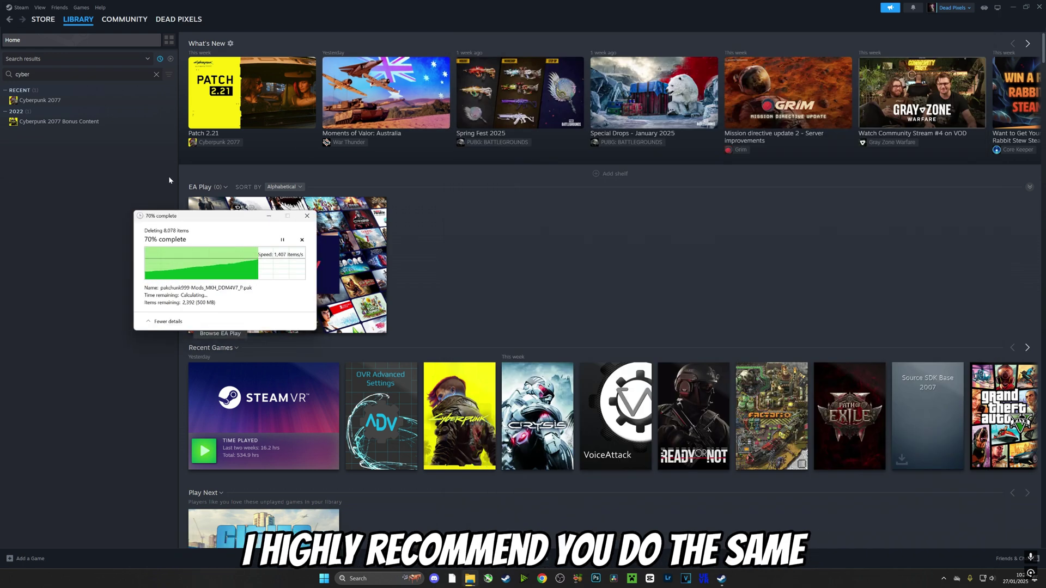
Step: Reinstall Cyberpunk 2077 from the Steam library onto the M.2 (Z:) drive
left_click(68, 106)
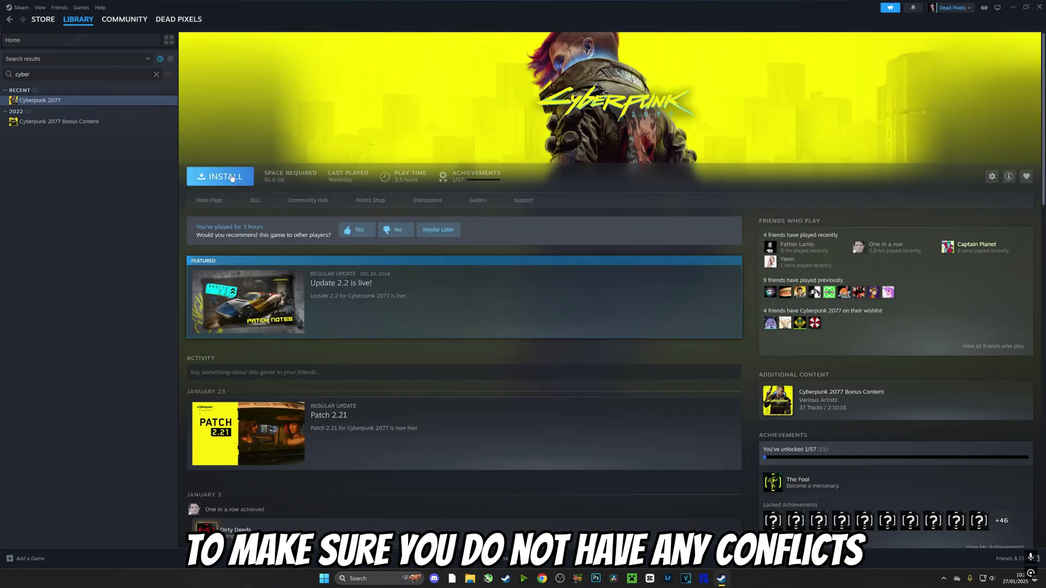
left_click(231, 176)
left_click(500, 327)
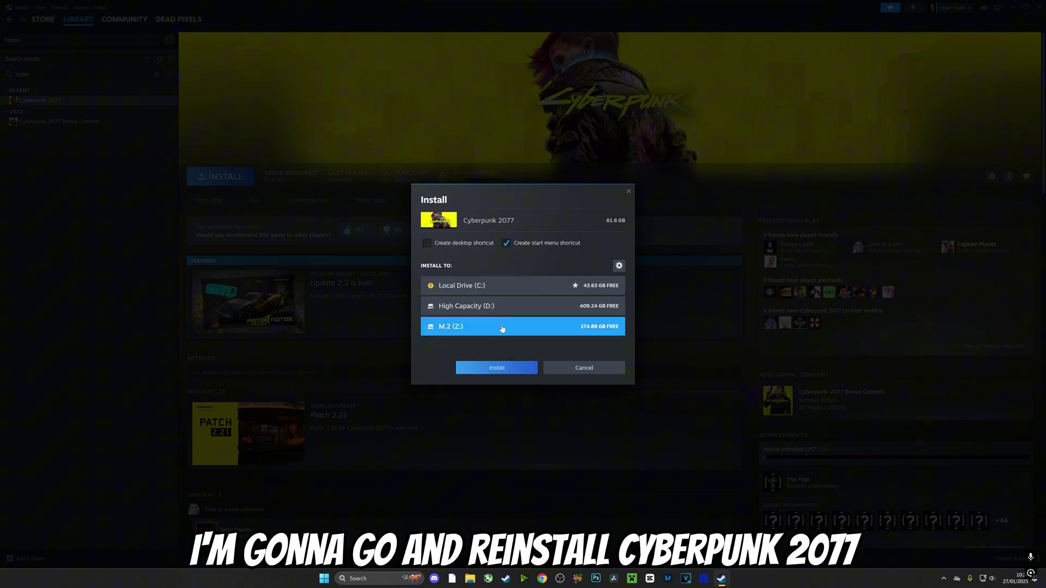
left_click(496, 368)
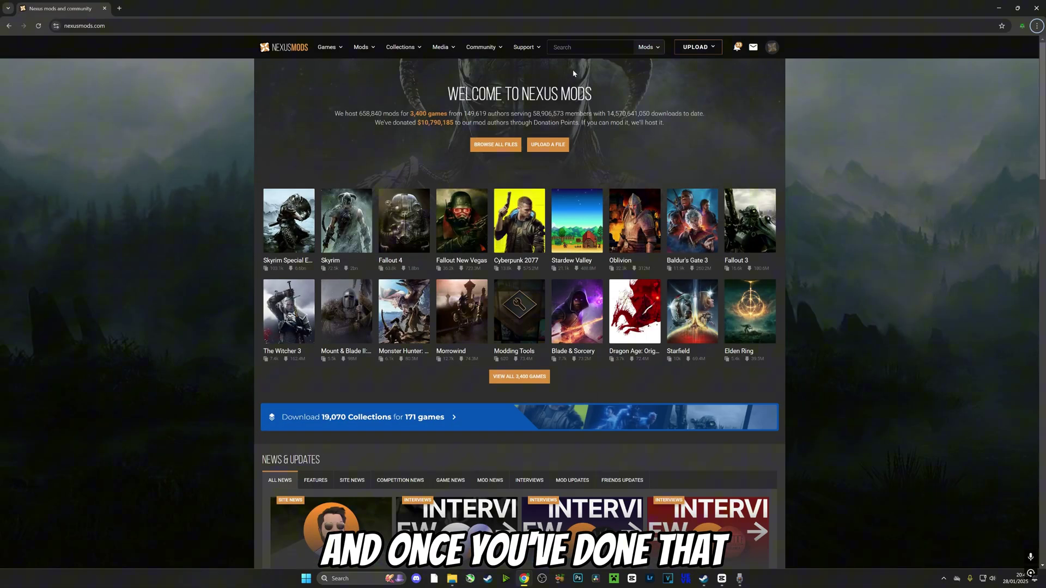
Step: Search Nexus Mods for "vort" and open the page of the Vortex mod manager
left_click(578, 47)
type("vo")
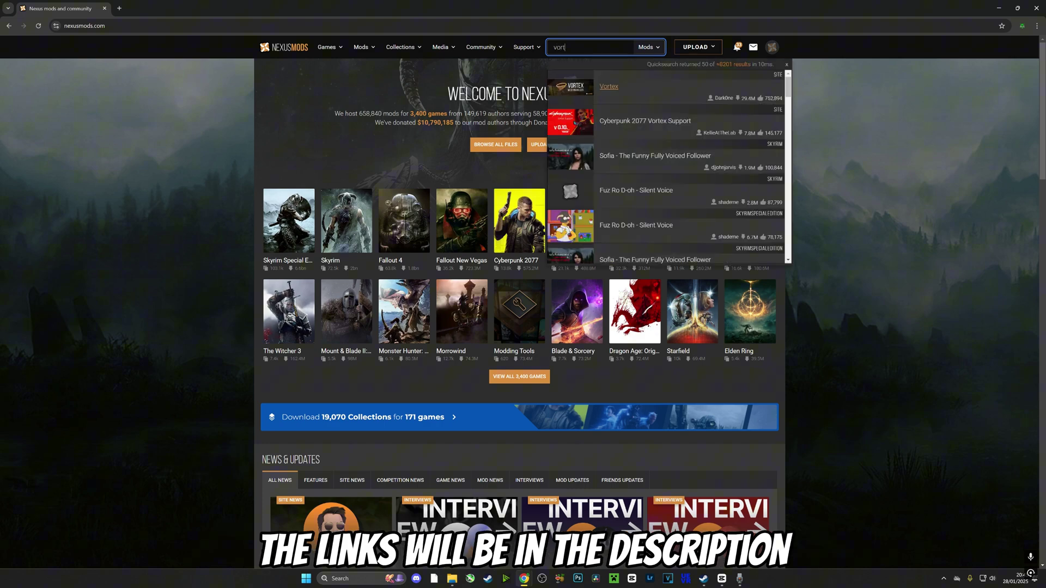
type("rt")
left_click(628, 90)
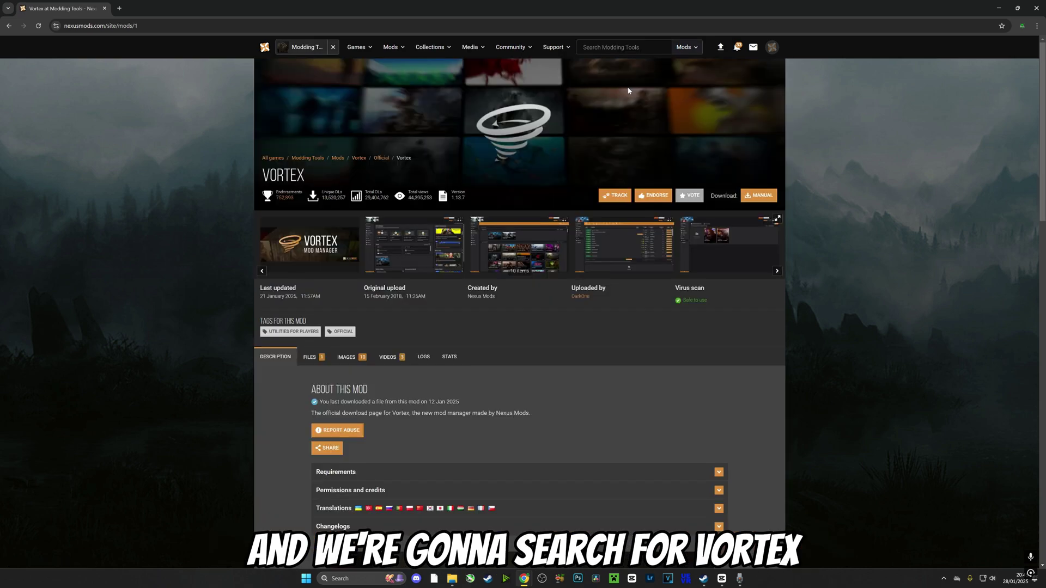
scroll(628, 90, "down", 3)
scroll(590, 251, "up", 3)
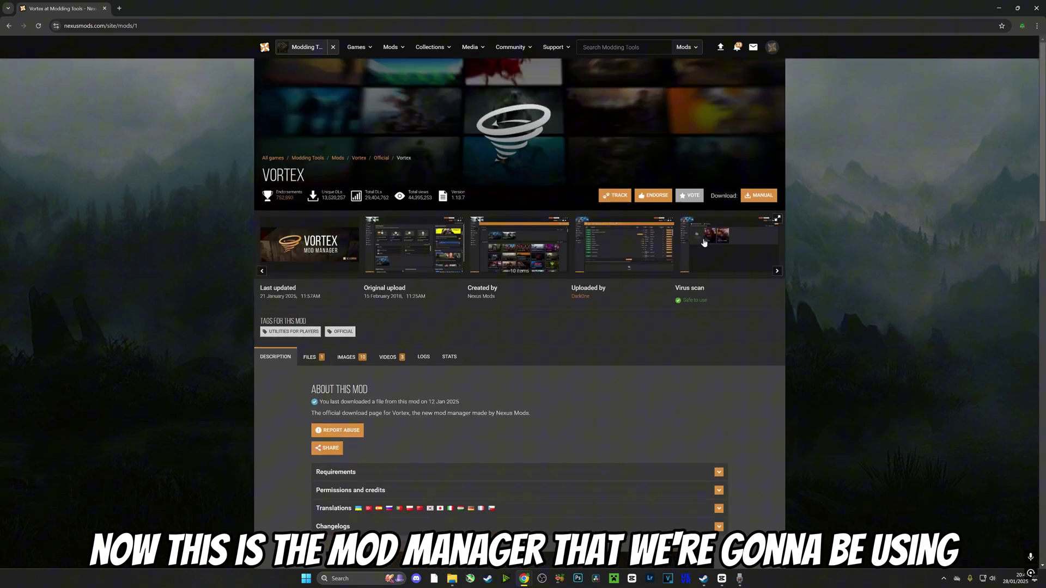
Step: Bring up the manual download options for Vortex and access its .NET 6.0+ requirement
left_click(763, 196)
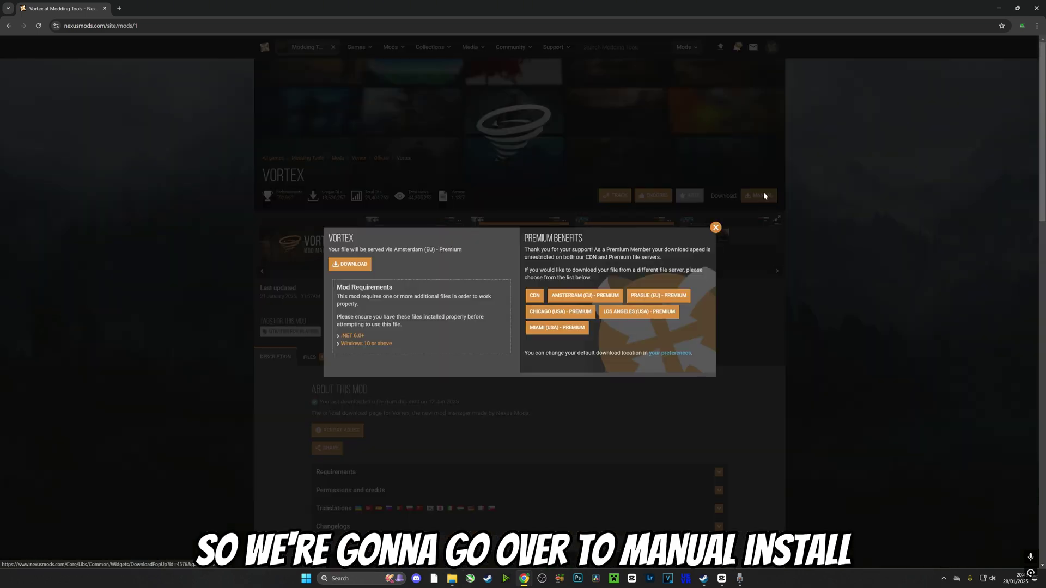
right_click(355, 339)
key("Escape")
right_click(356, 265)
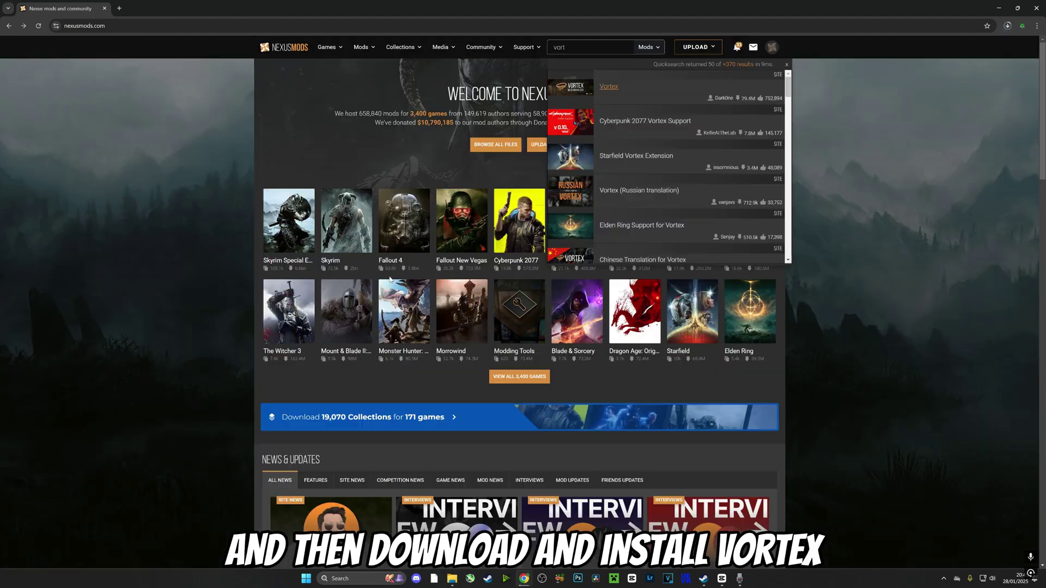
Step: Reopen the Vortex page from the search results and download the mod manager manually
left_click(609, 88)
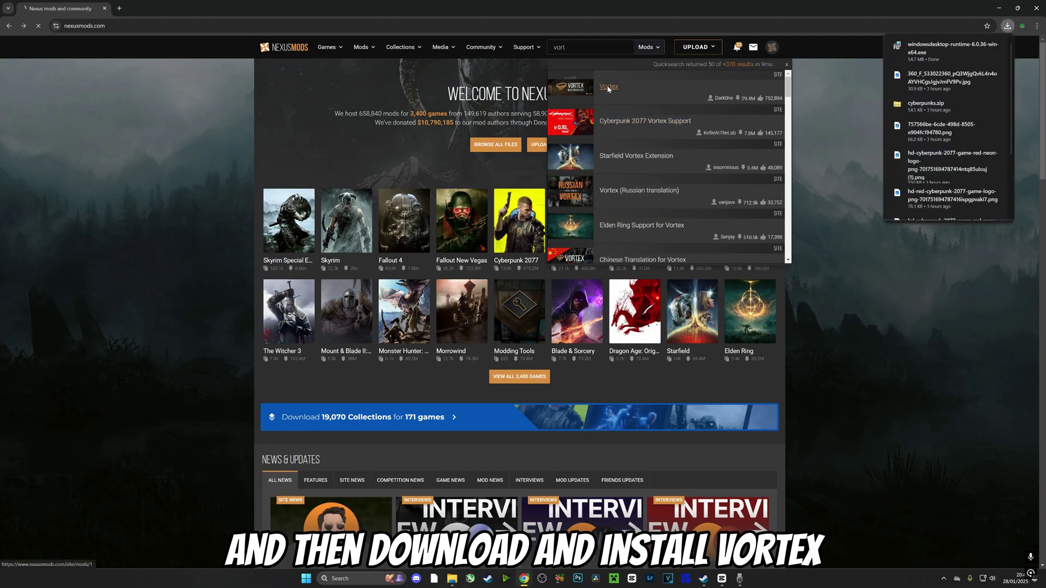
left_click(758, 195)
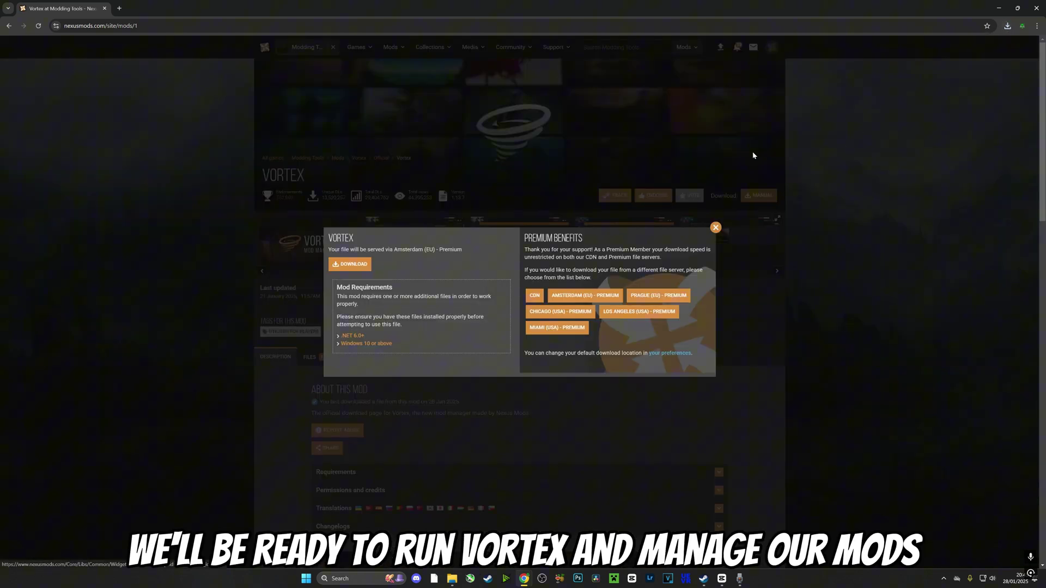
left_click(360, 264)
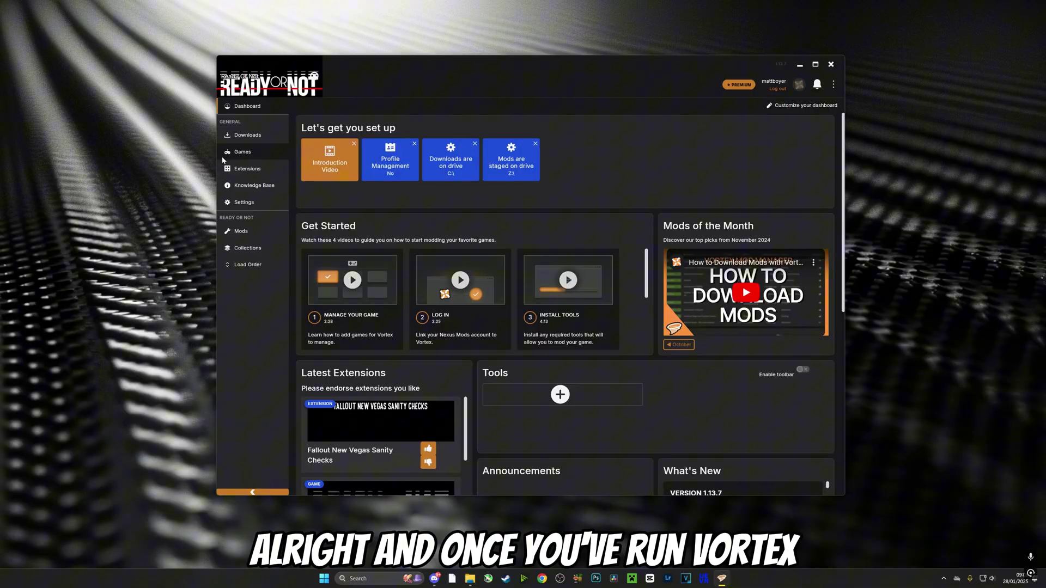
Step: In Vortex, find Cyberpunk 2077 with the search "cyber", download its support extension and proceed to choosing the game folder
left_click(244, 152)
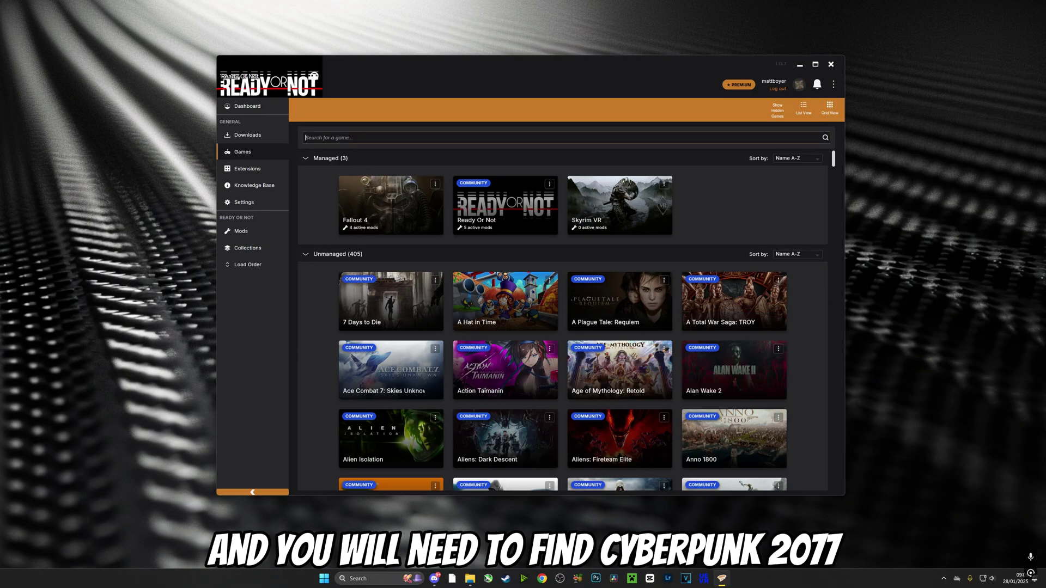
type("cyber")
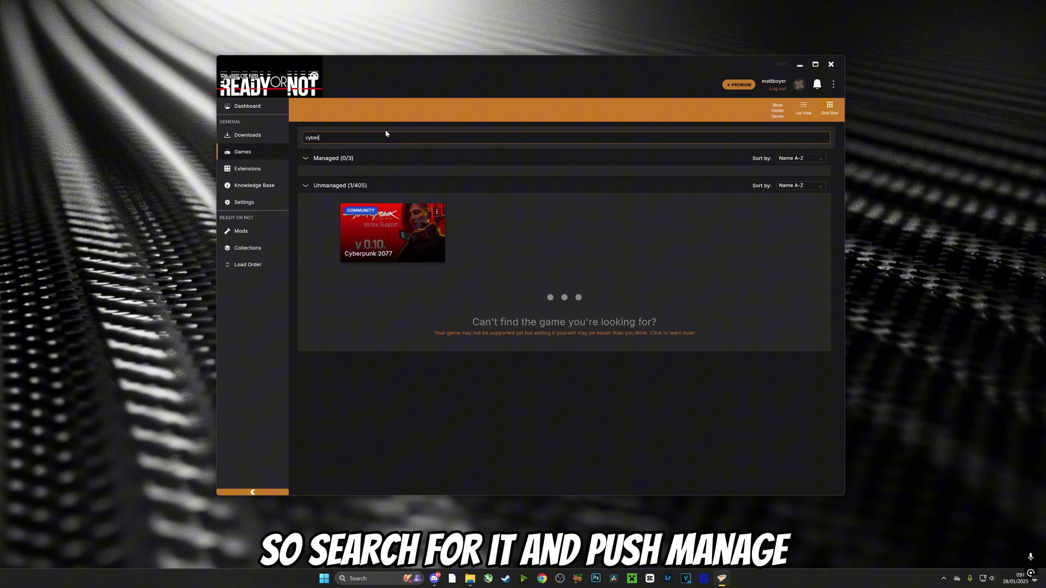
left_click(395, 234)
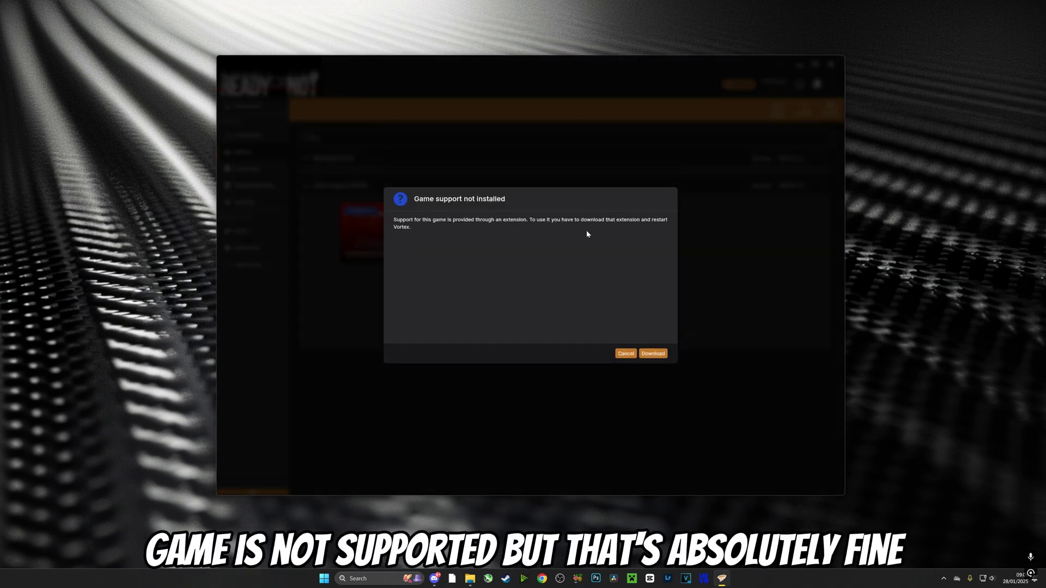
left_click(655, 354)
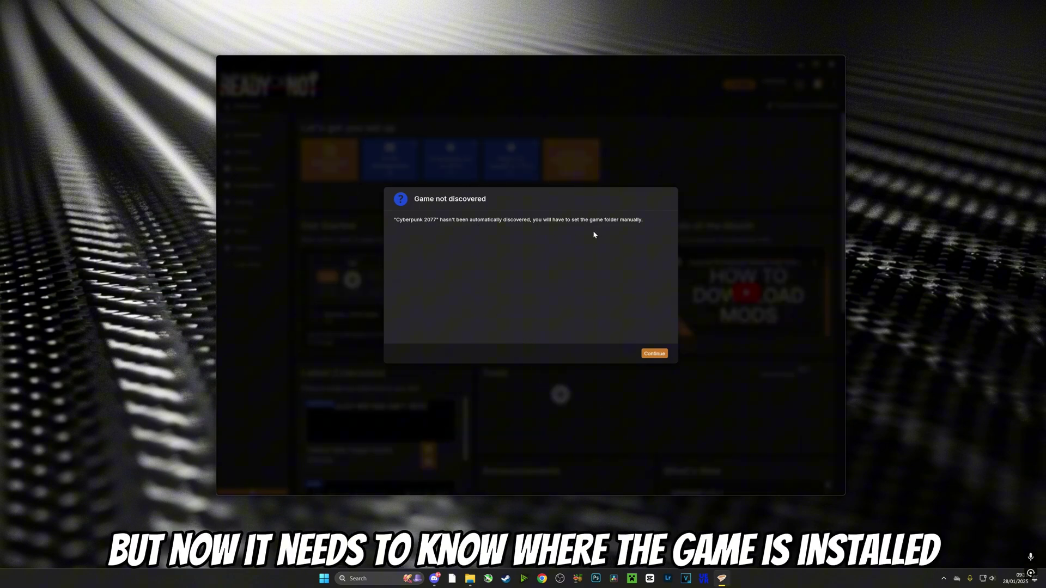
left_click(654, 354)
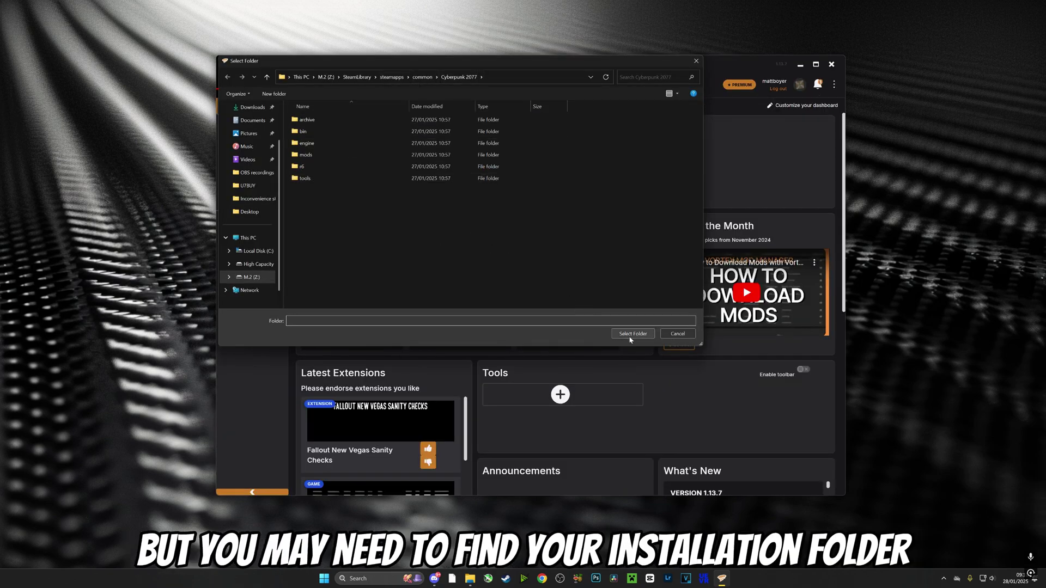
double_click(318, 132)
double_click(316, 120)
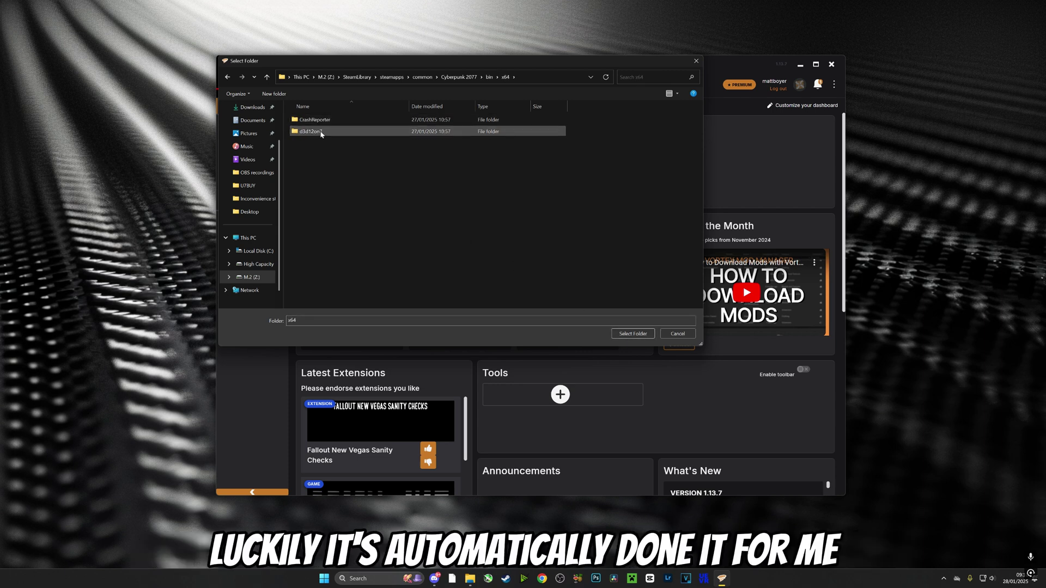
left_click(318, 120)
left_click(228, 78)
left_click(228, 78)
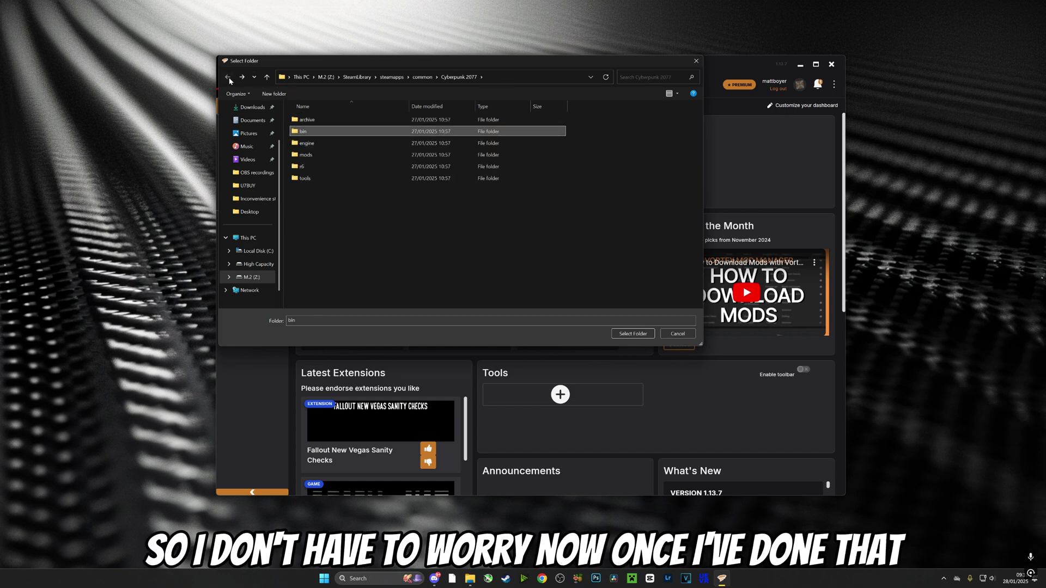
Step: Set Z:\SteamLibrary\steamapps\common\Cyberpunk 2077 as the game folder and accept Steam as the game store
left_click(642, 334)
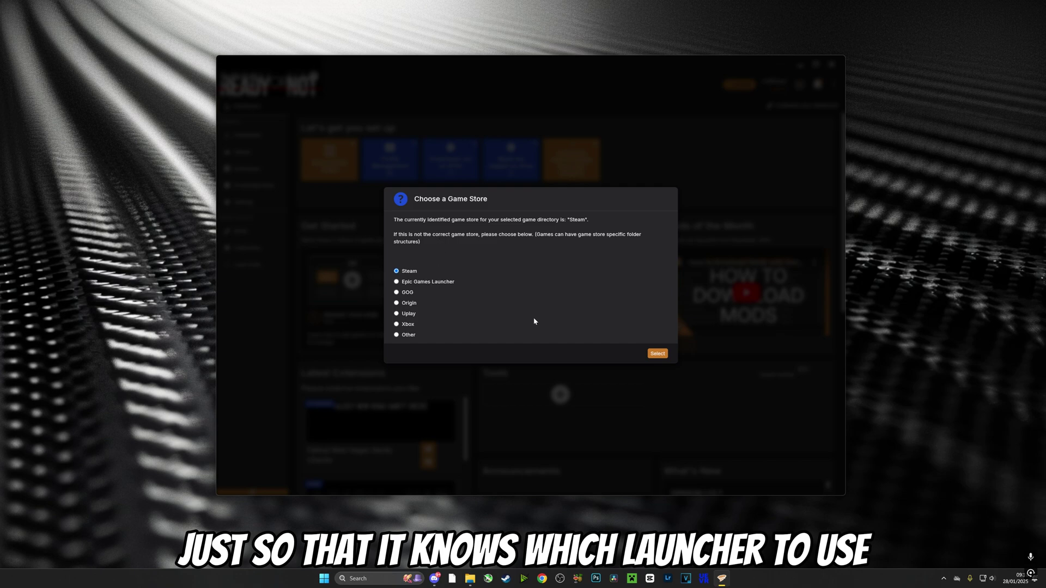
left_click(657, 353)
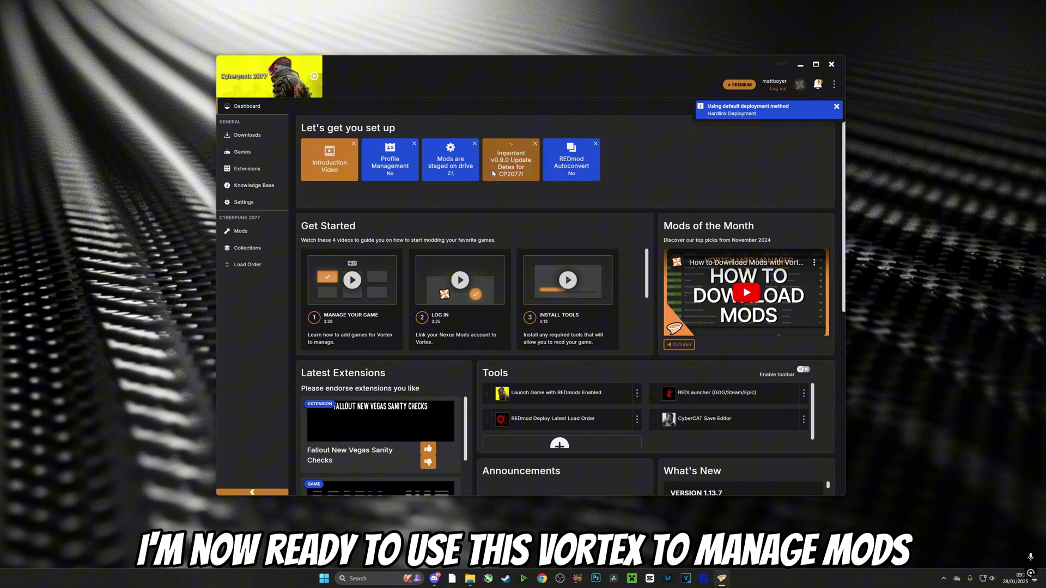
Step: Examine the Cyberpunk 2077 mod list, the mod staging folder and deployment settings, and the notifications
left_click(255, 230)
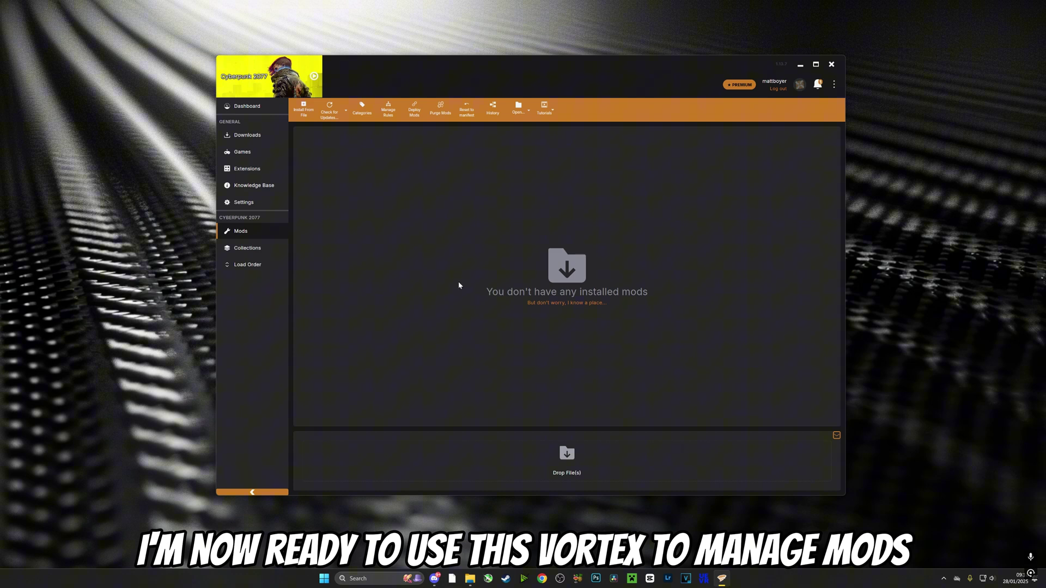
left_click(245, 202)
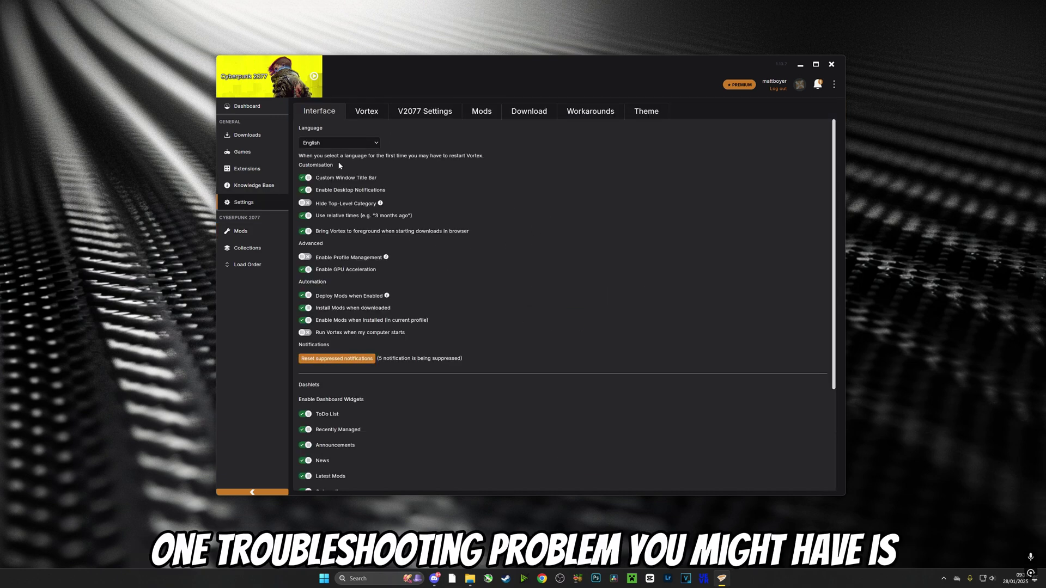
left_click(490, 112)
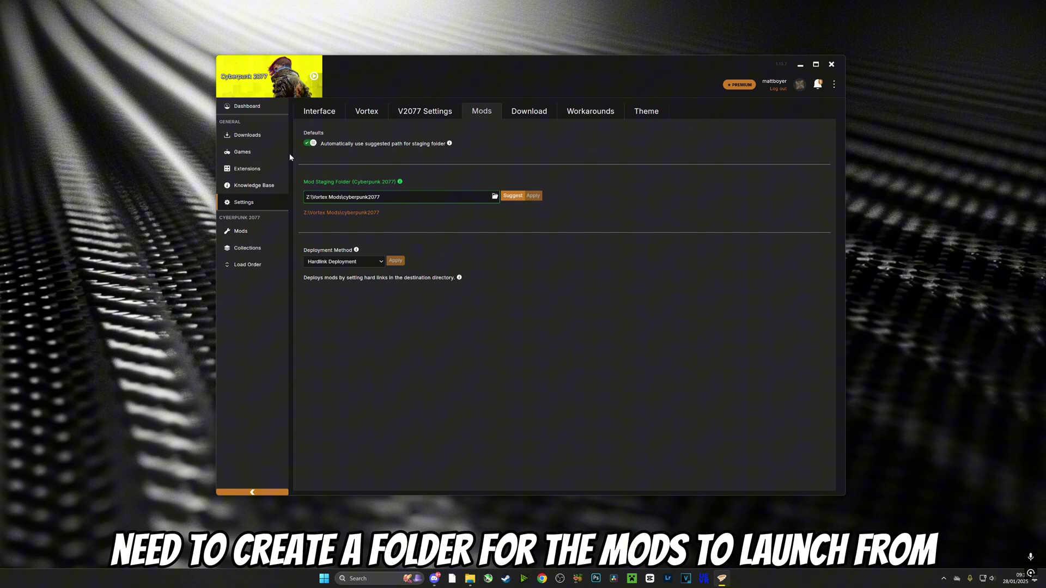
left_click(241, 231)
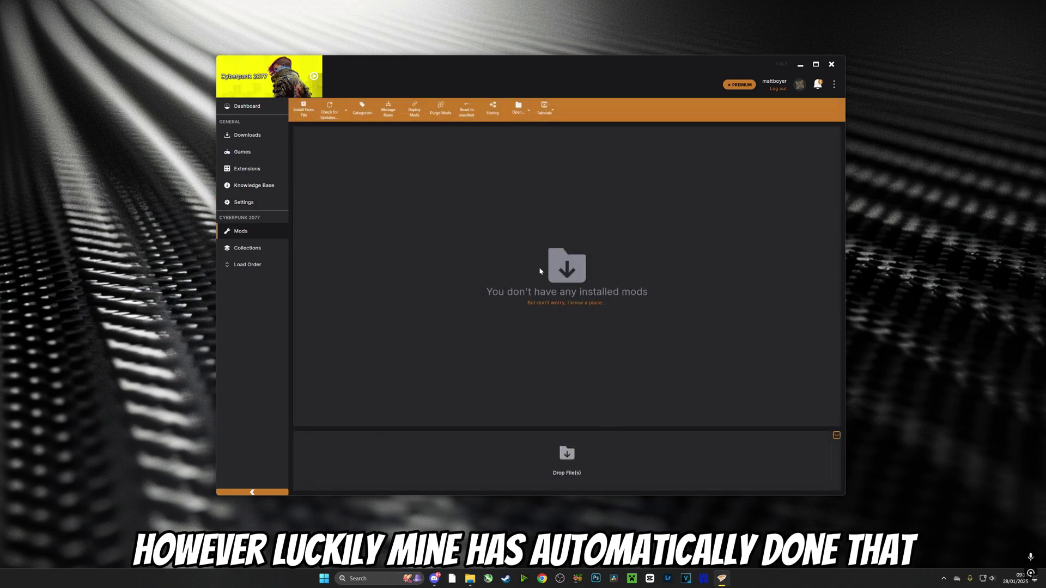
left_click(817, 88)
left_click(816, 88)
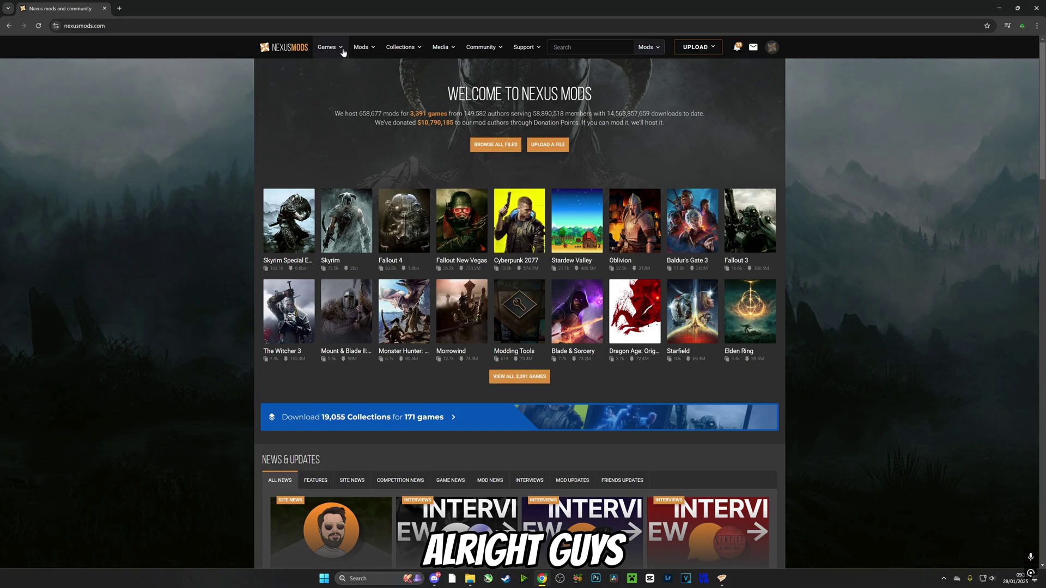
left_click(343, 50)
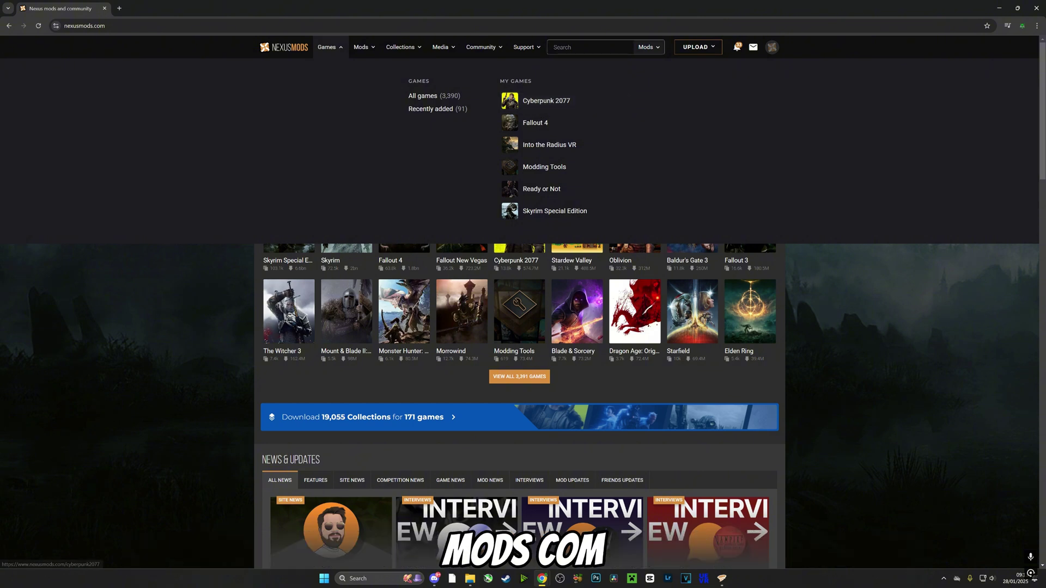
left_click(648, 47)
left_click(645, 75)
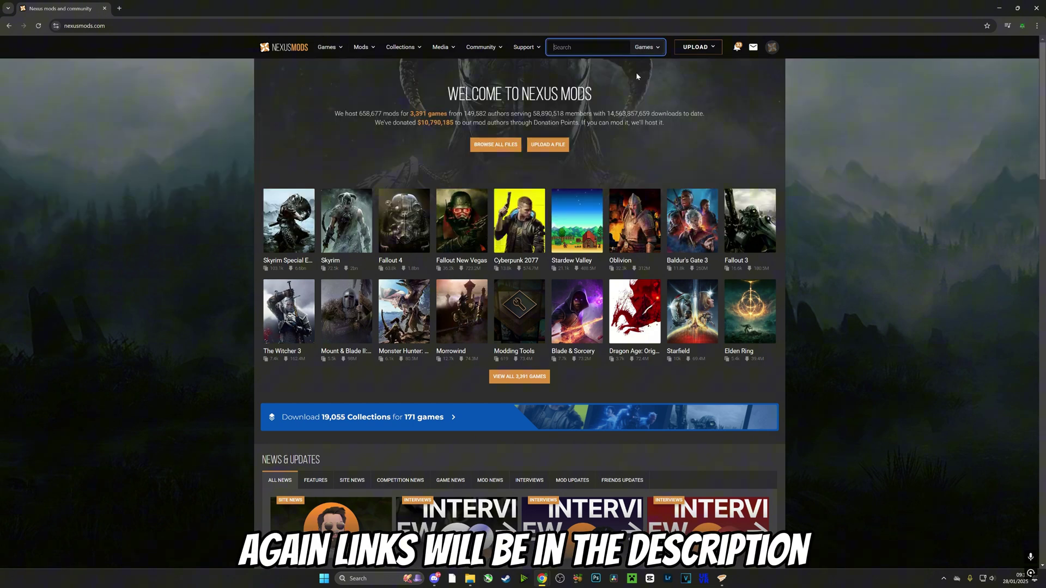
type("cy")
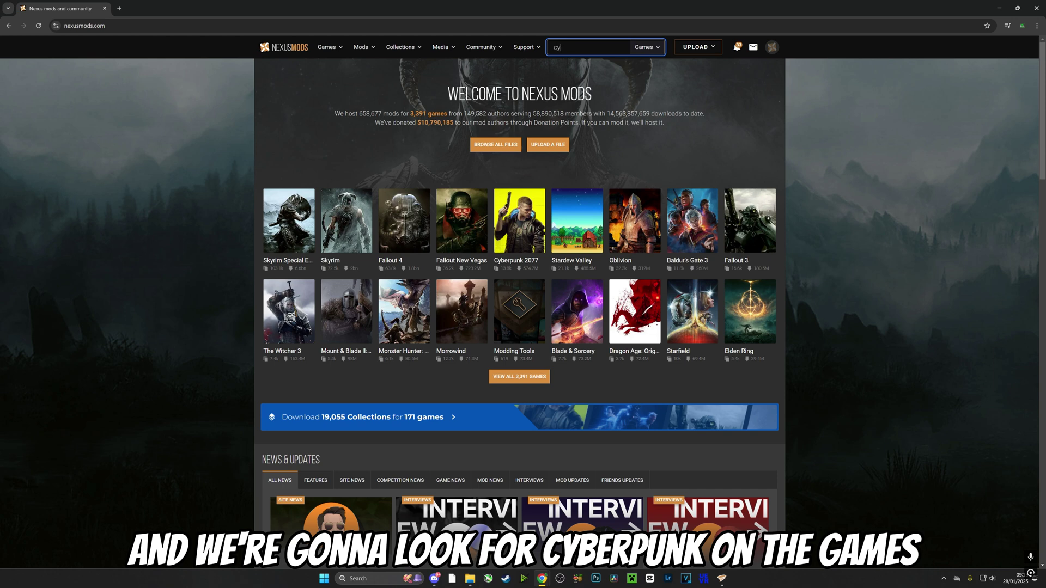
type("ber")
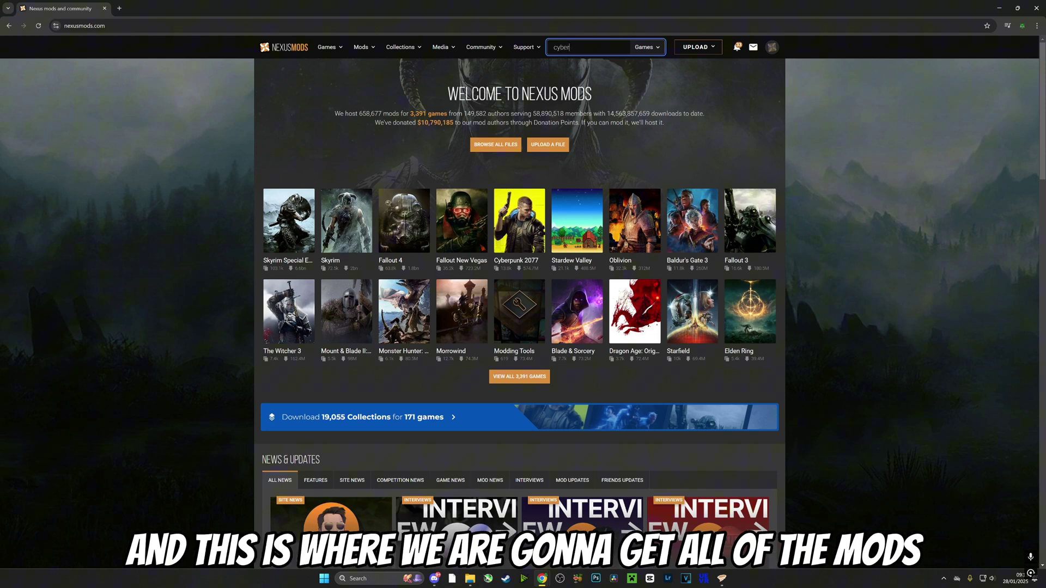
Step: In the Cyberpunk 2077 section, search the mods for "pagani" and open the Pagani Zonda Cinque roadster mod
left_click(326, 47)
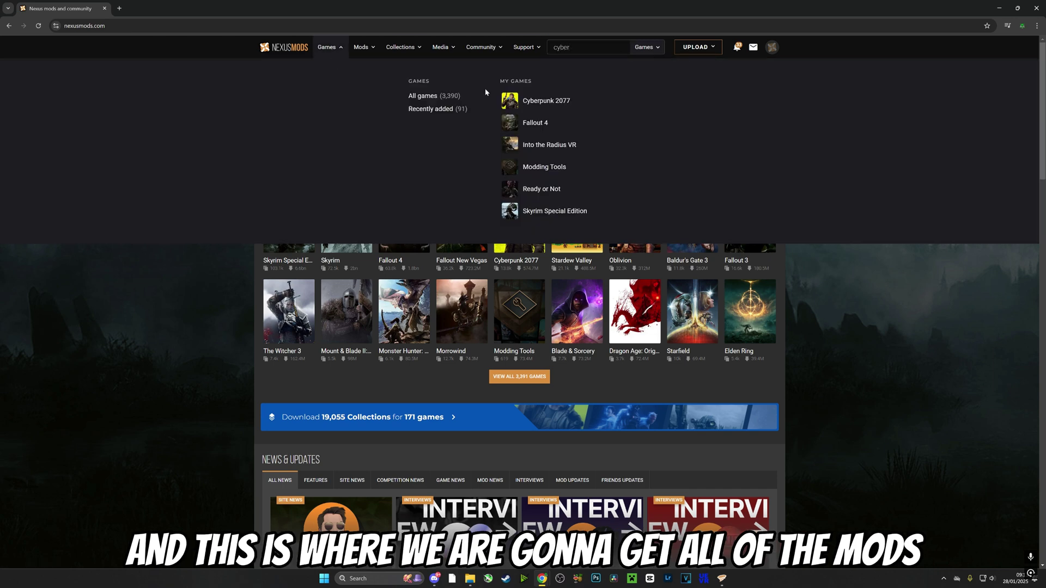
left_click(560, 103)
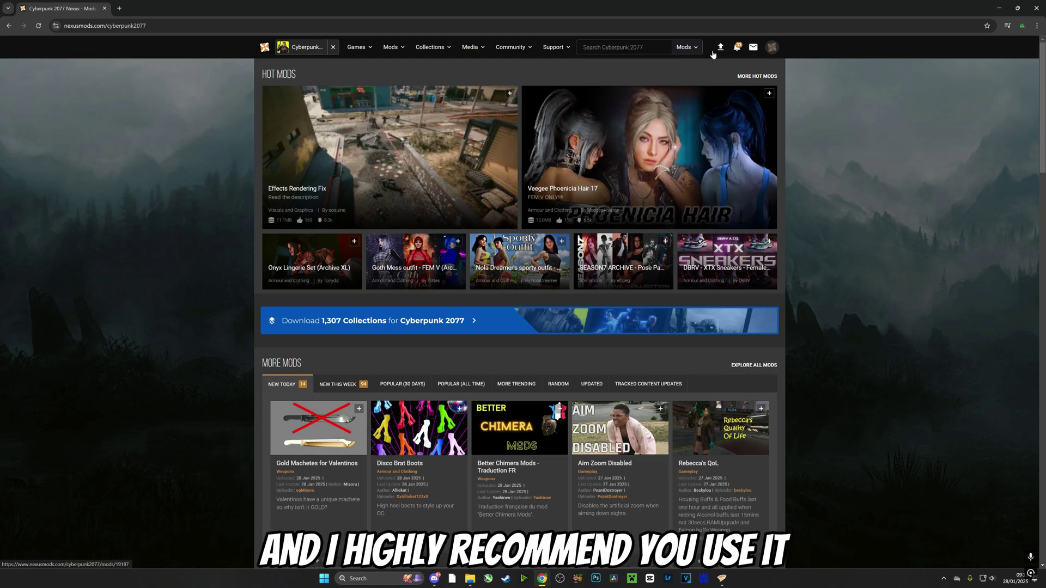
left_click(621, 47)
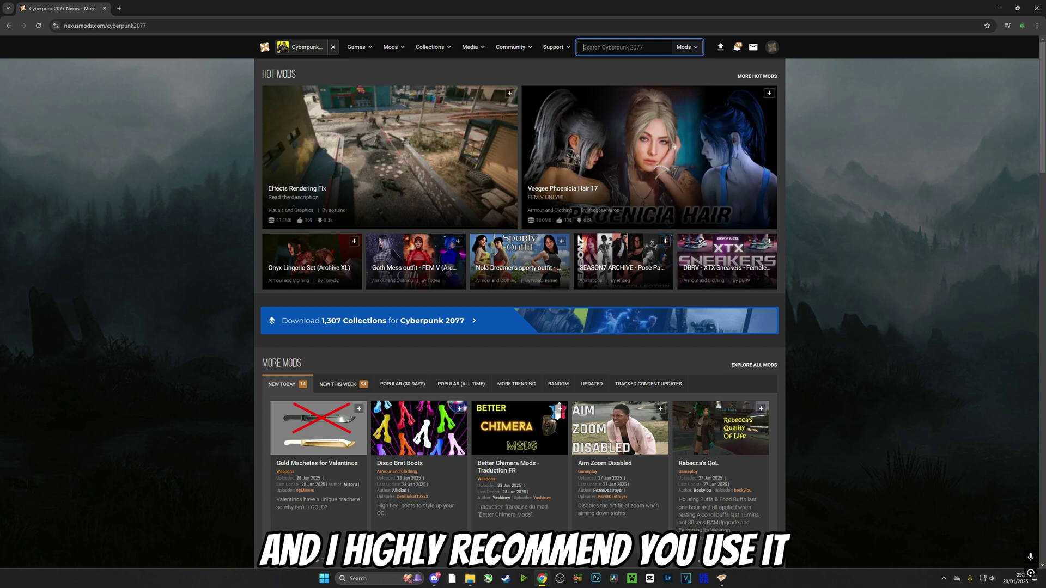
left_click(689, 48)
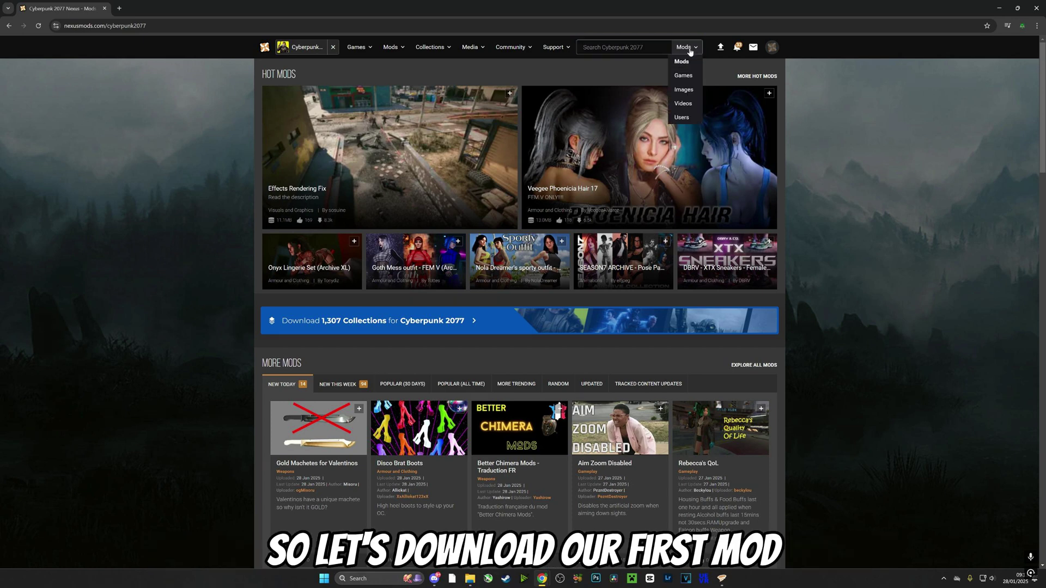
left_click(621, 47)
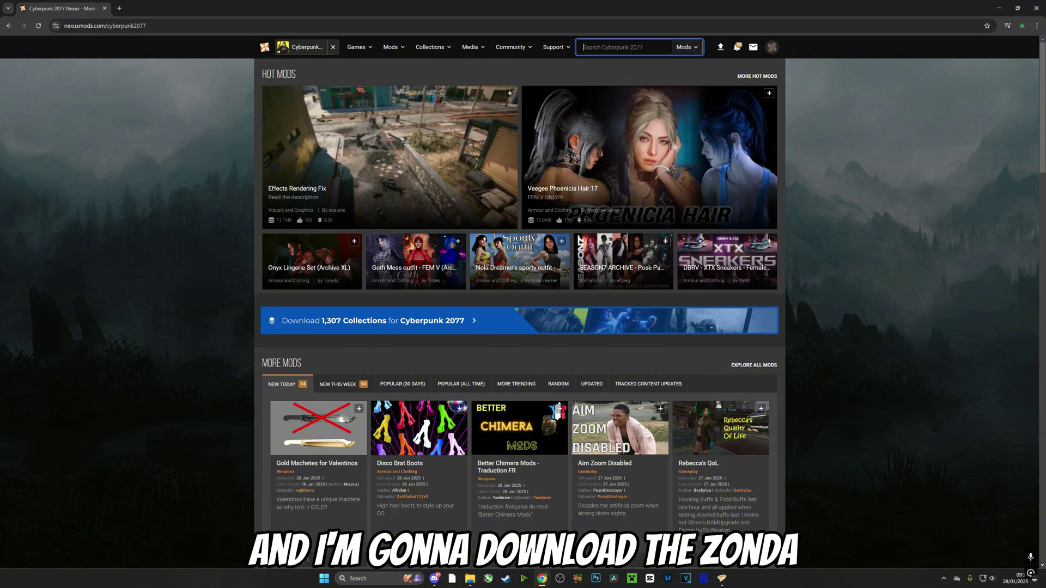
type("pagan")
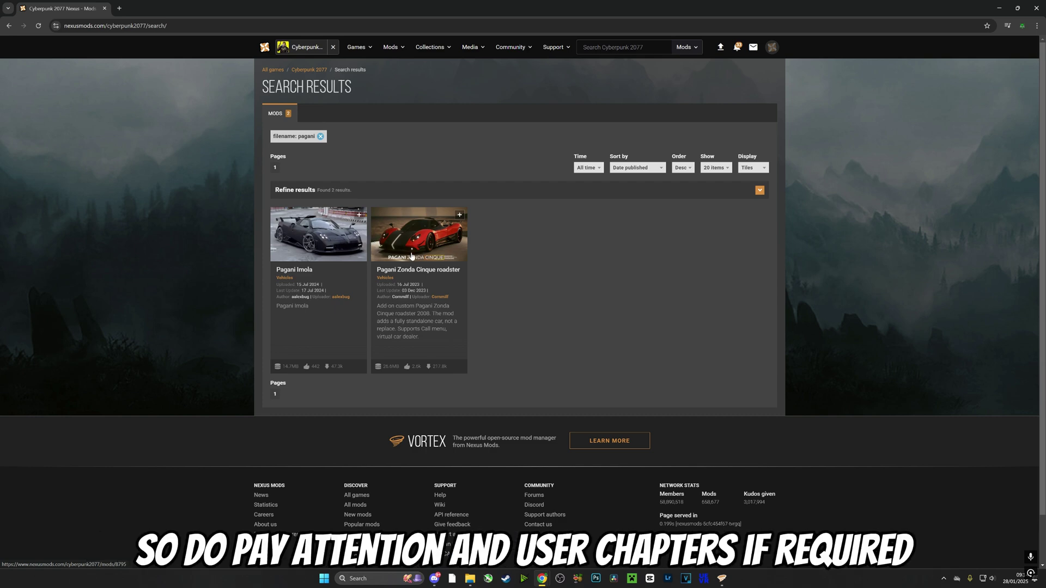
left_click(426, 243)
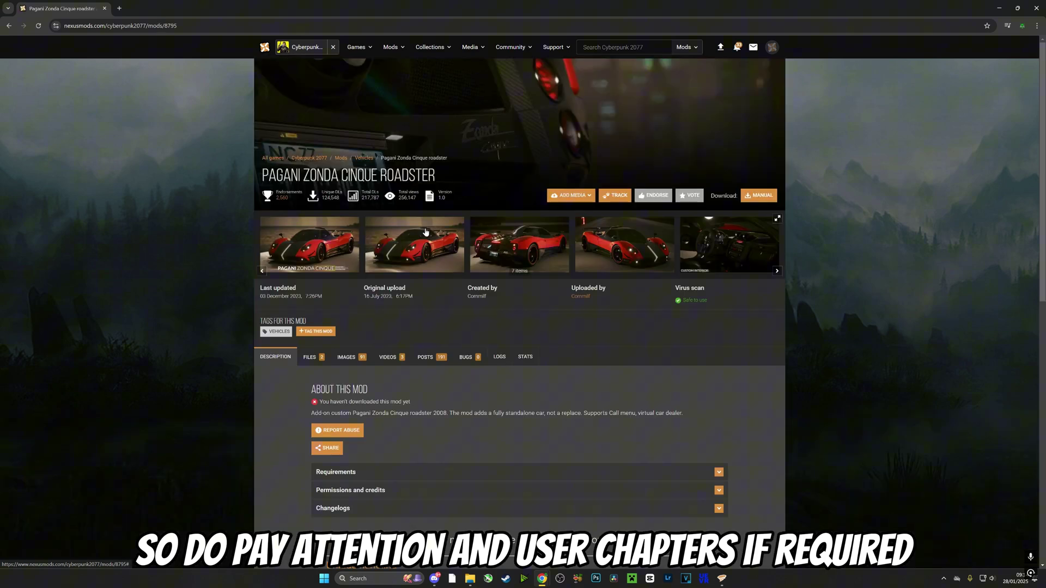
Step: Look through the mod's preview images and request the manual download of the KRNLNIK Pagani Zonda Cinque Roadster main file
left_click(425, 232)
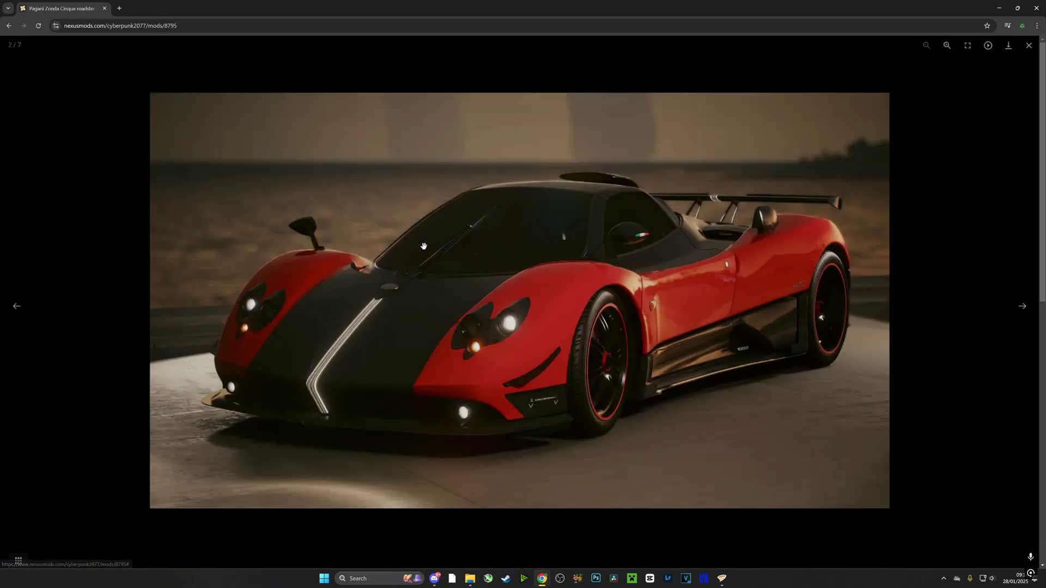
left_click(1022, 307)
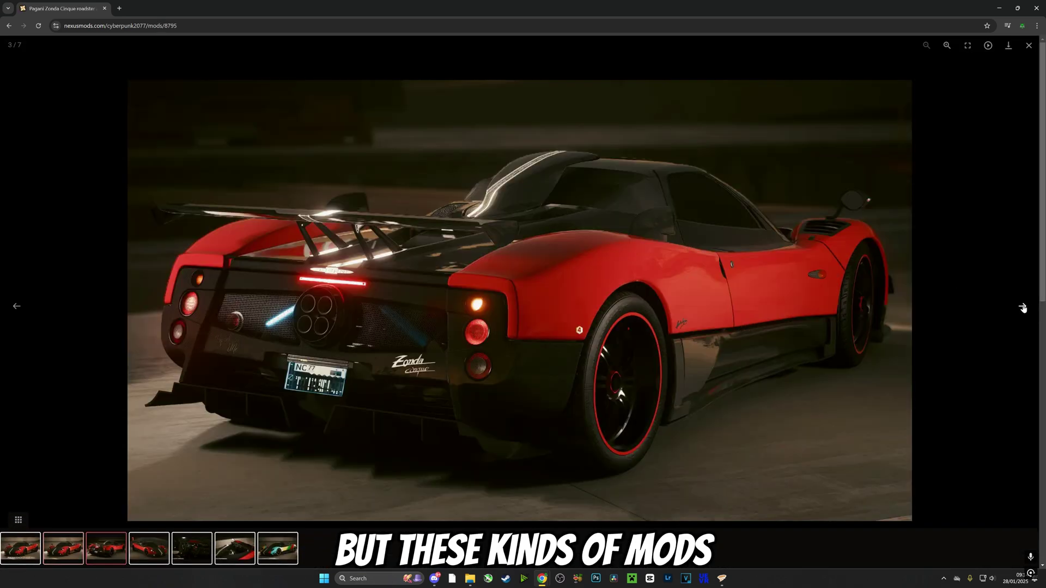
left_click(1022, 306)
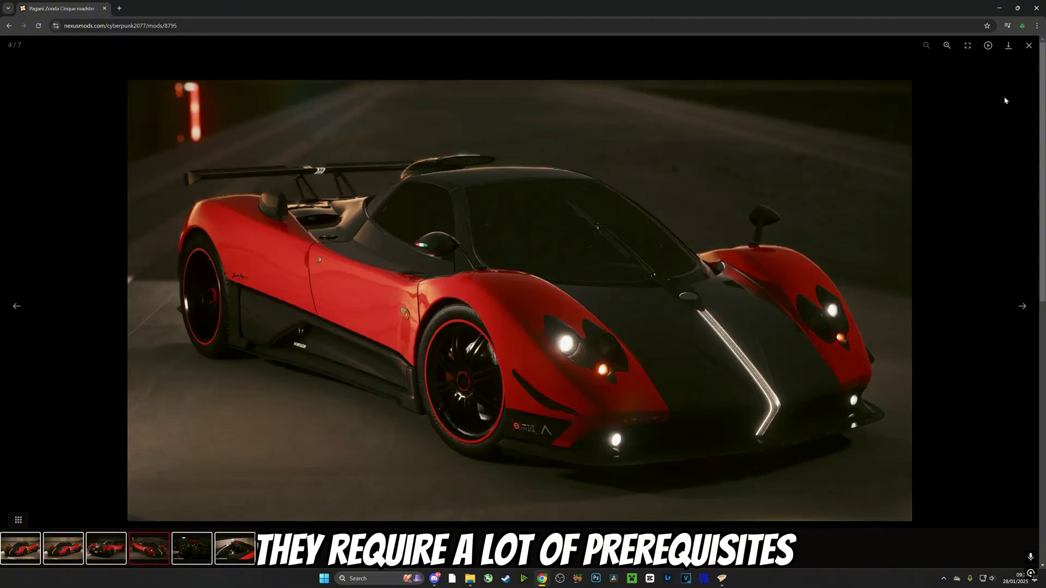
left_click(1028, 46)
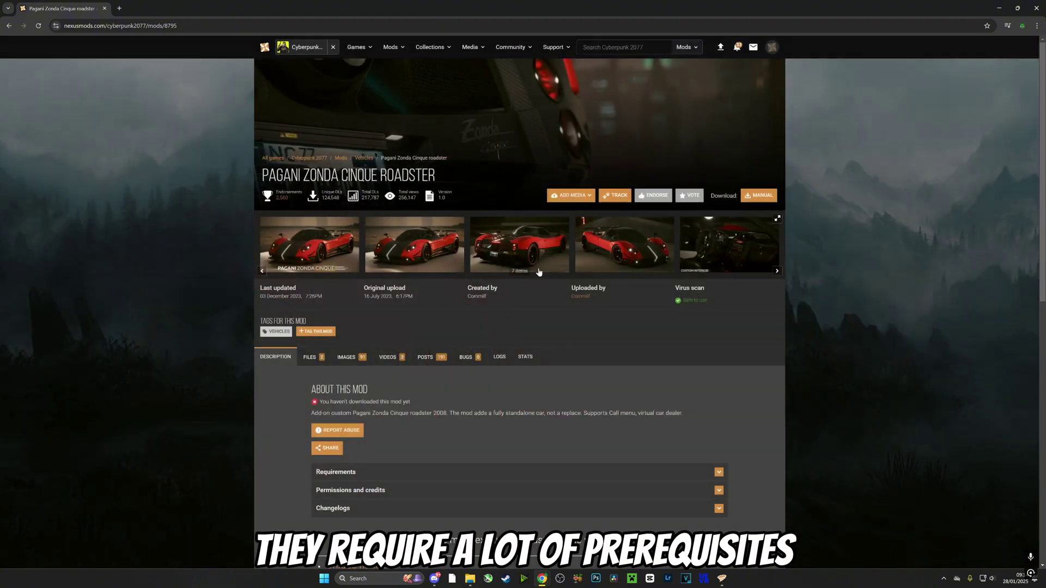
left_click(760, 196)
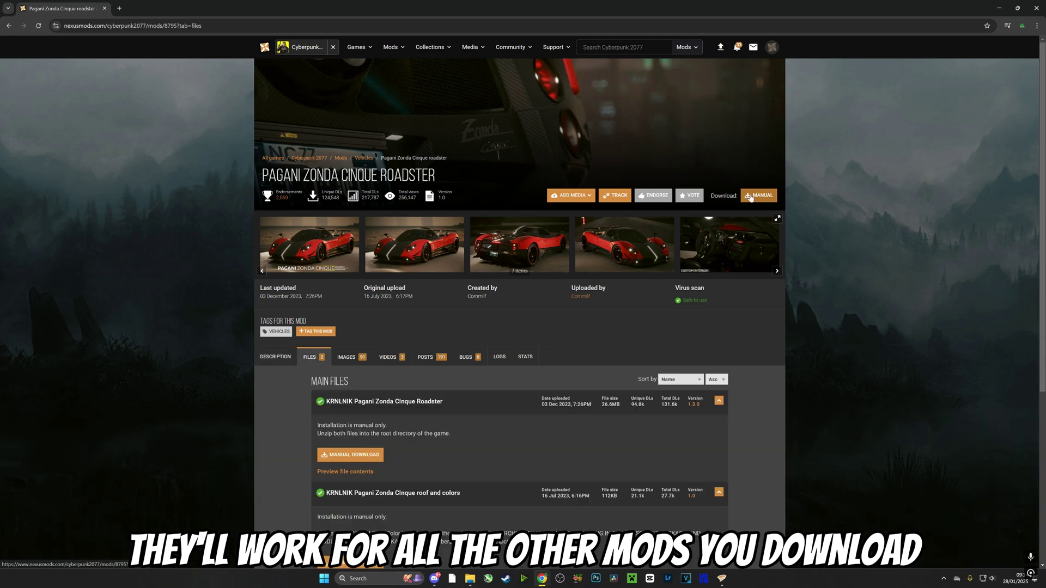
scroll(478, 357, "down", 1)
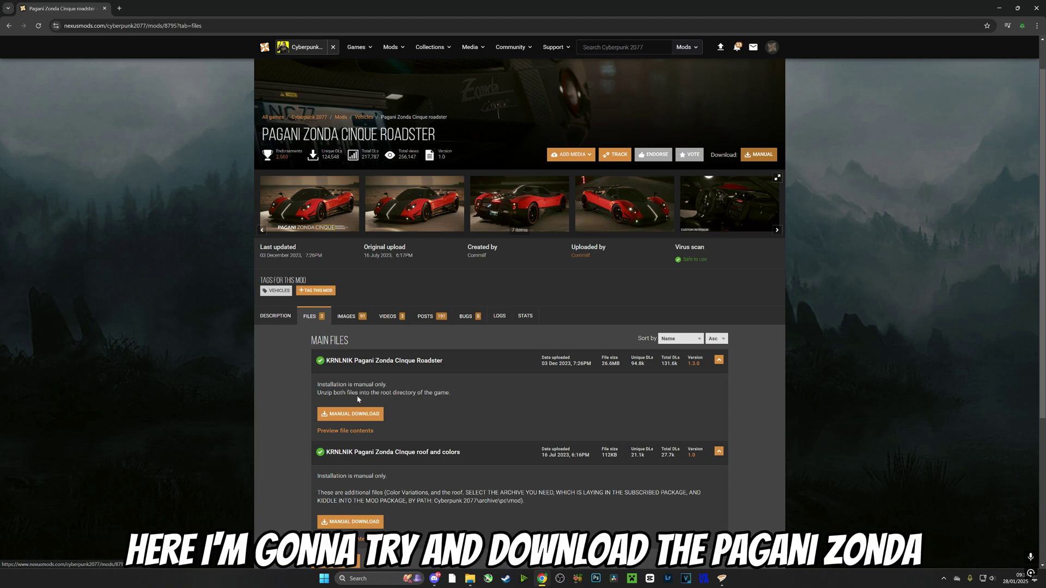
scroll(358, 400, "down", 1)
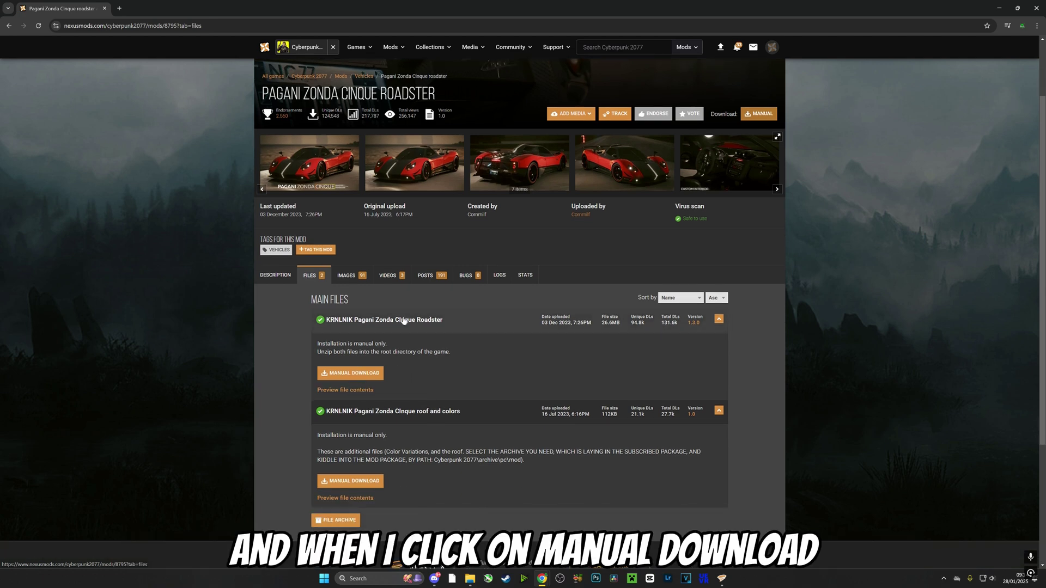
left_click(359, 375)
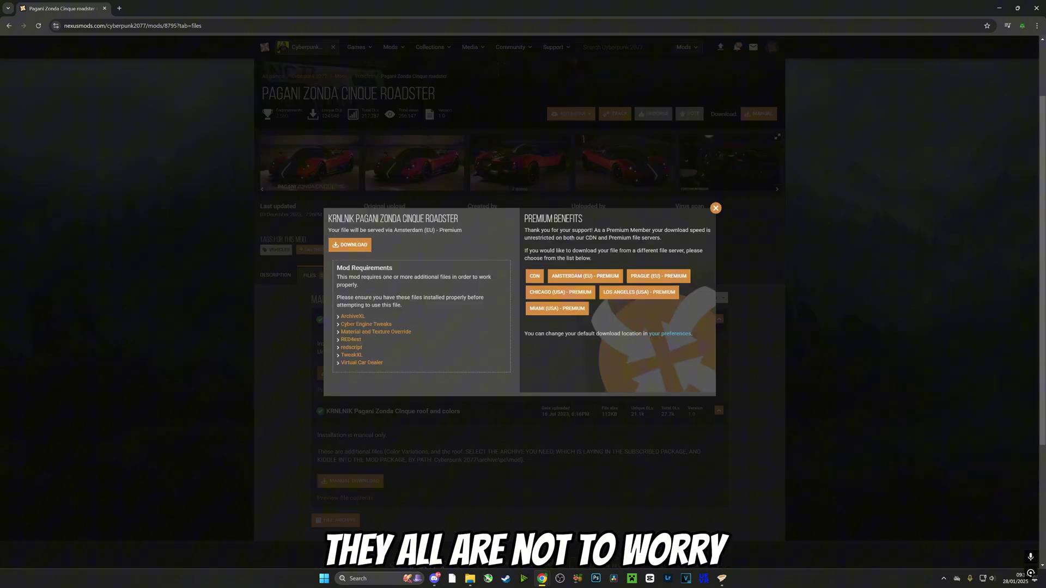
Step: Open the required mods ArchiveXL, Cyber Engine Tweaks and Material and Texture Override in separate new tabs
right_click(352, 319)
left_click(364, 325)
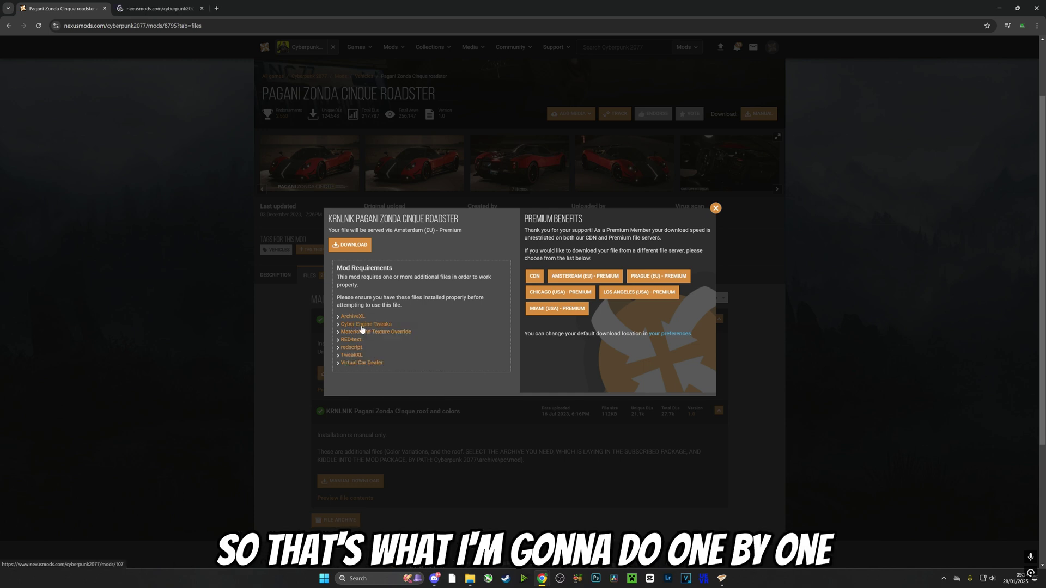
right_click(361, 326)
left_click(364, 333)
right_click(360, 331)
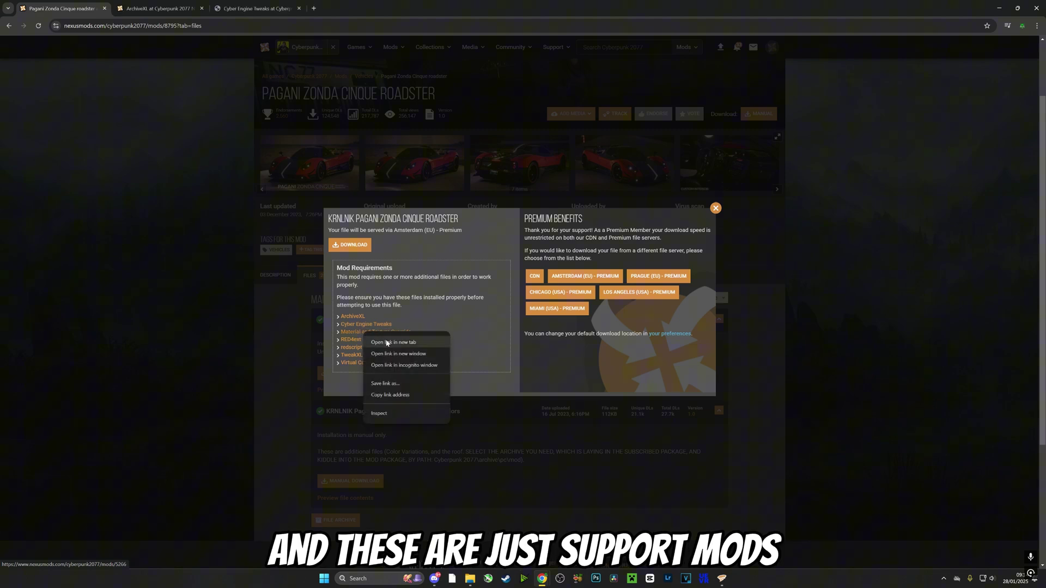
left_click(386, 343)
Step: Open the remaining required mods RED4ext, redscript, TweakXL and Virtual Car Dealer in separate new tabs
right_click(347, 339)
left_click(354, 349)
right_click(353, 348)
left_click(360, 357)
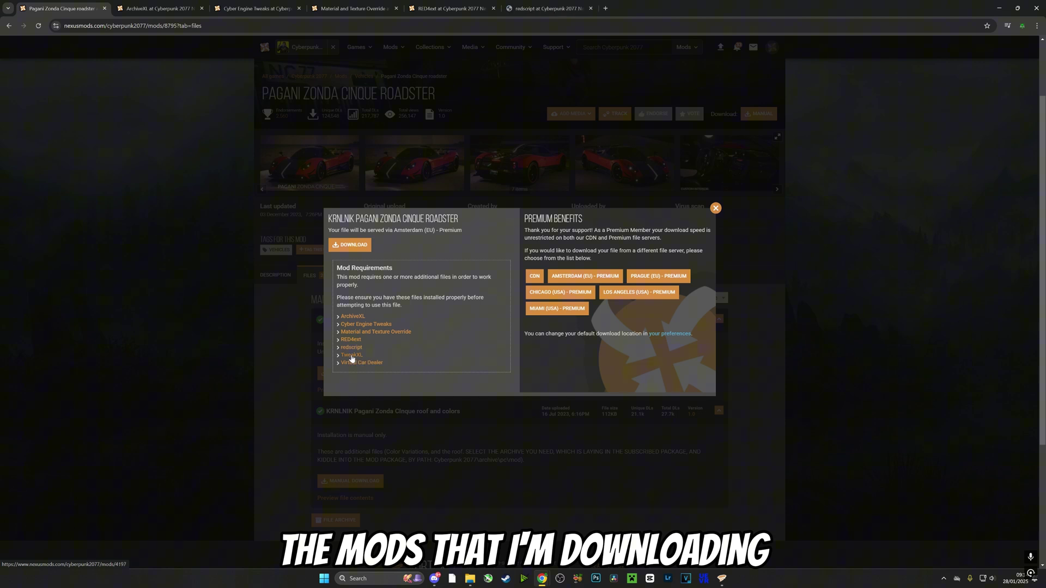
right_click(352, 355)
left_click(364, 364)
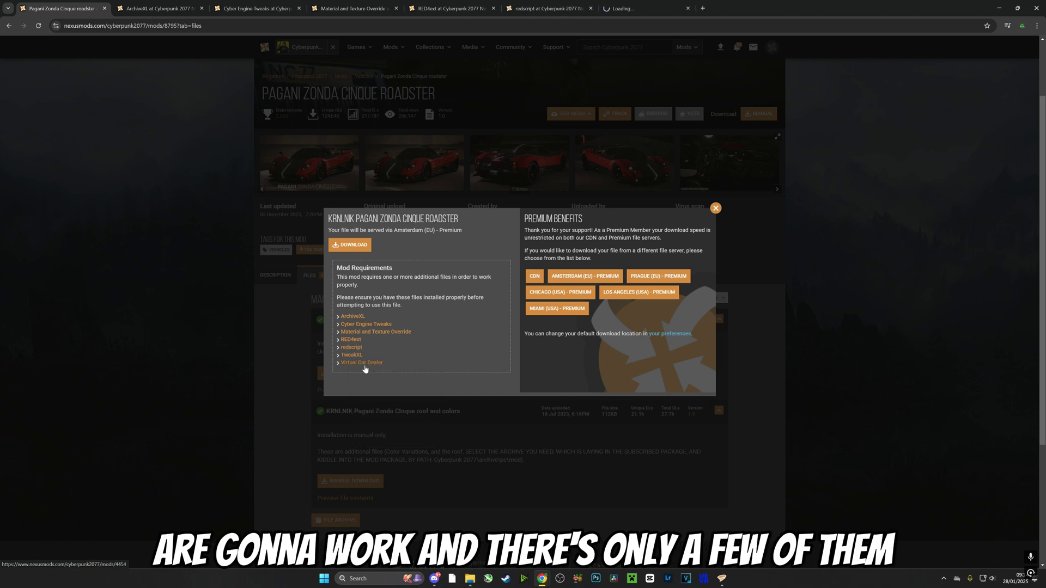
right_click(364, 365)
left_click(388, 374)
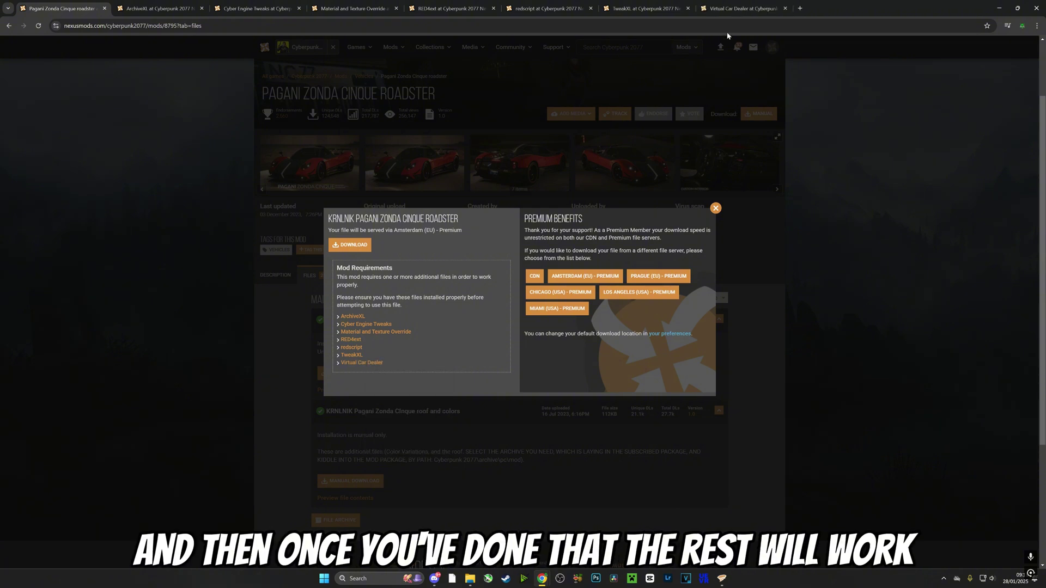
Step: Request the Vortex download of Virtual Car Dealer and open its requirements Codeware and Browser Extension in new tabs
left_click(742, 8)
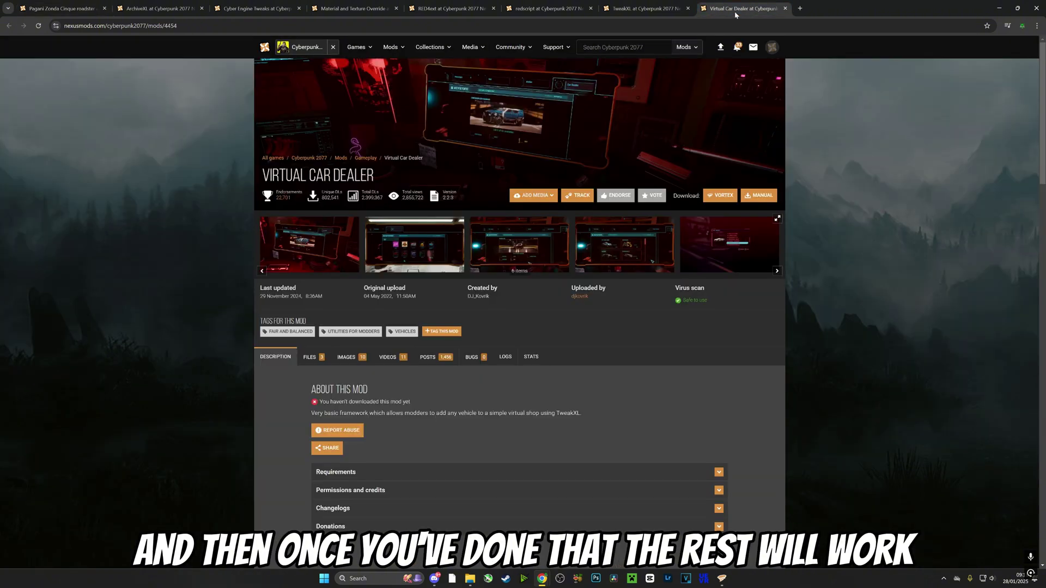
left_click(718, 197)
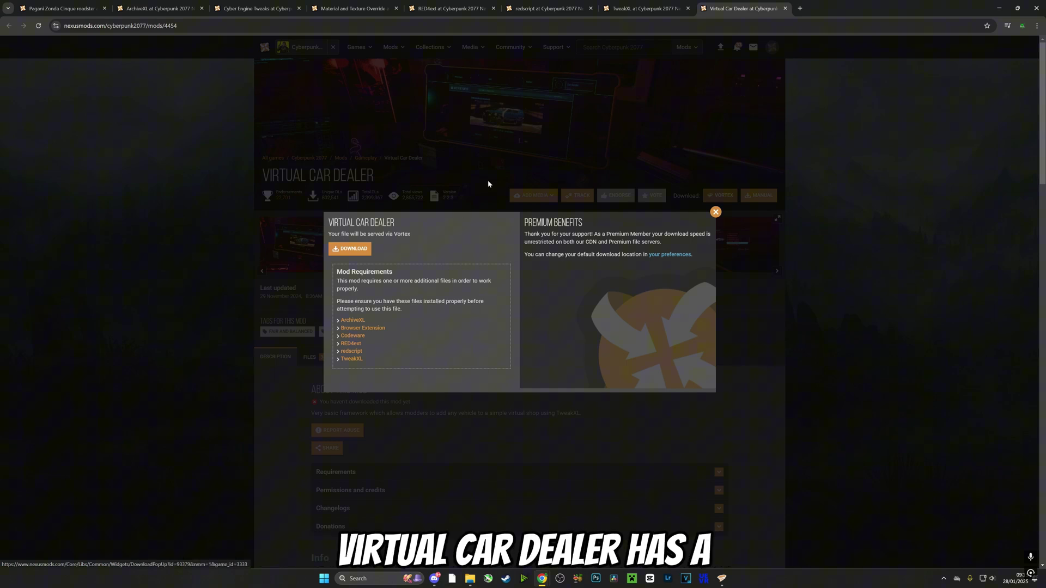
right_click(360, 338)
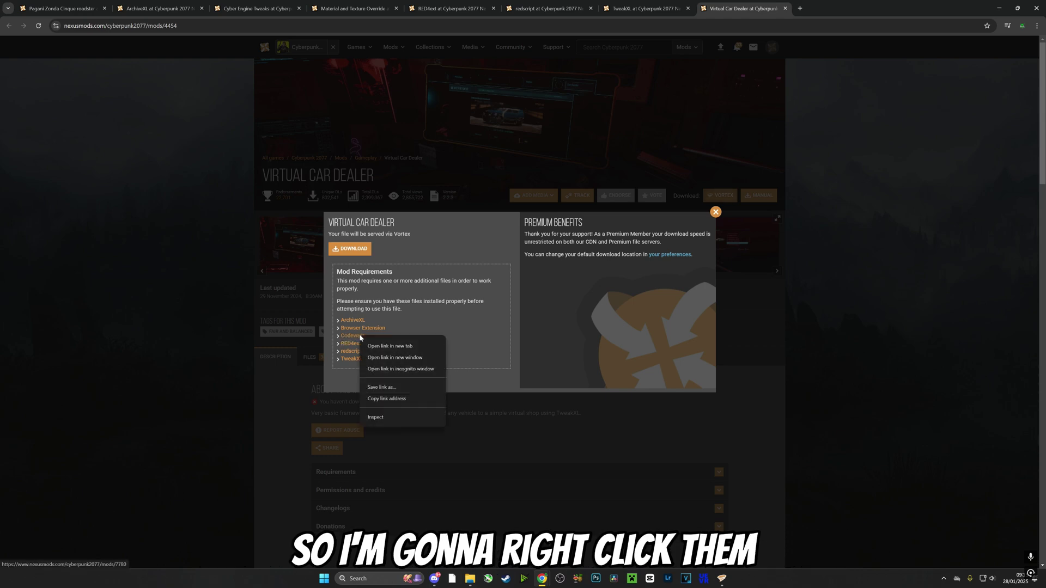
left_click(390, 349)
right_click(368, 329)
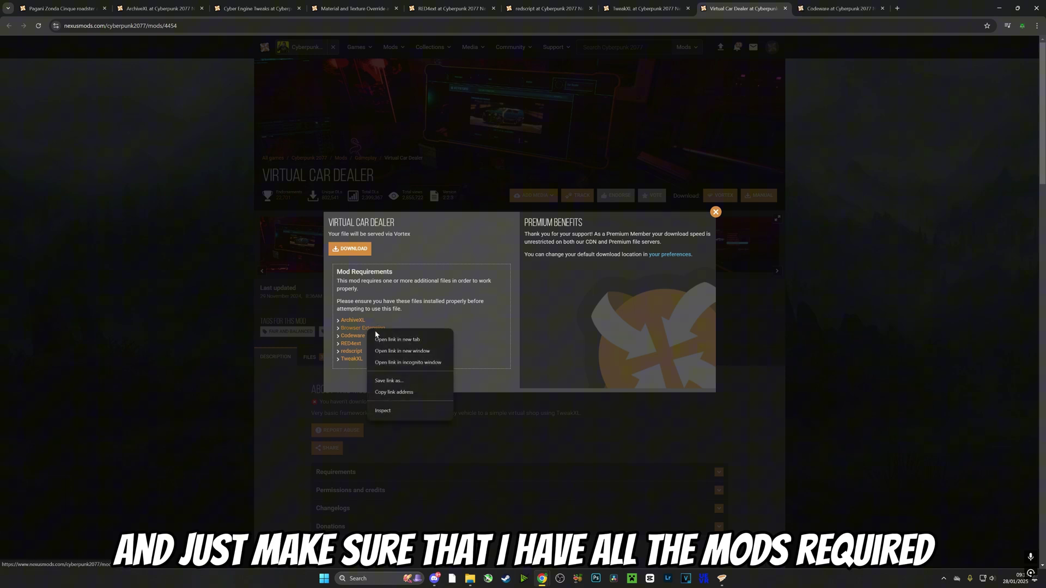
left_click(389, 340)
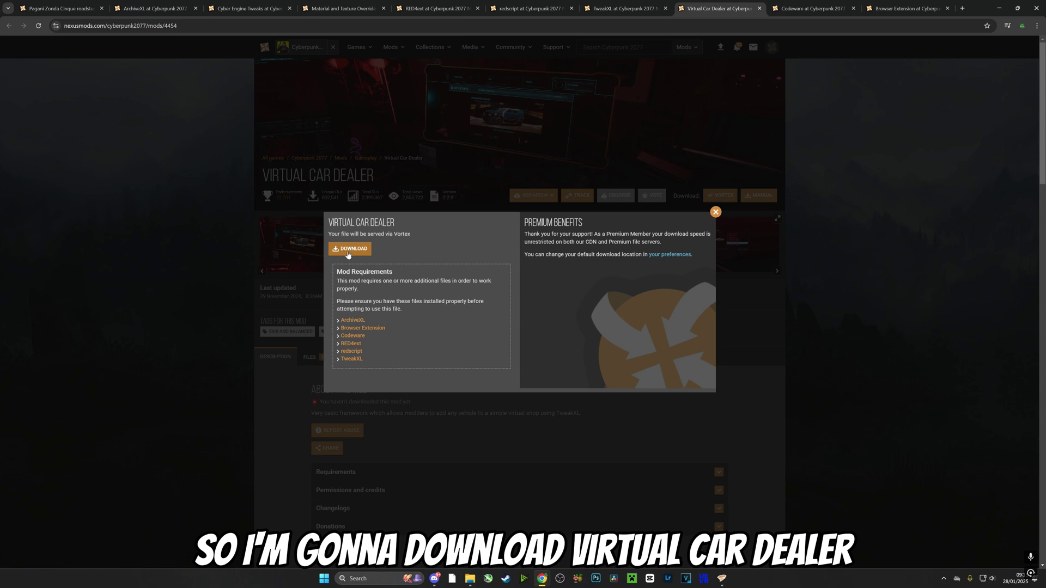
Step: Download Virtual Car Dealer and BrowserExtensionFramework through Vortex, closing each mod's page once it is sent
left_click(347, 250)
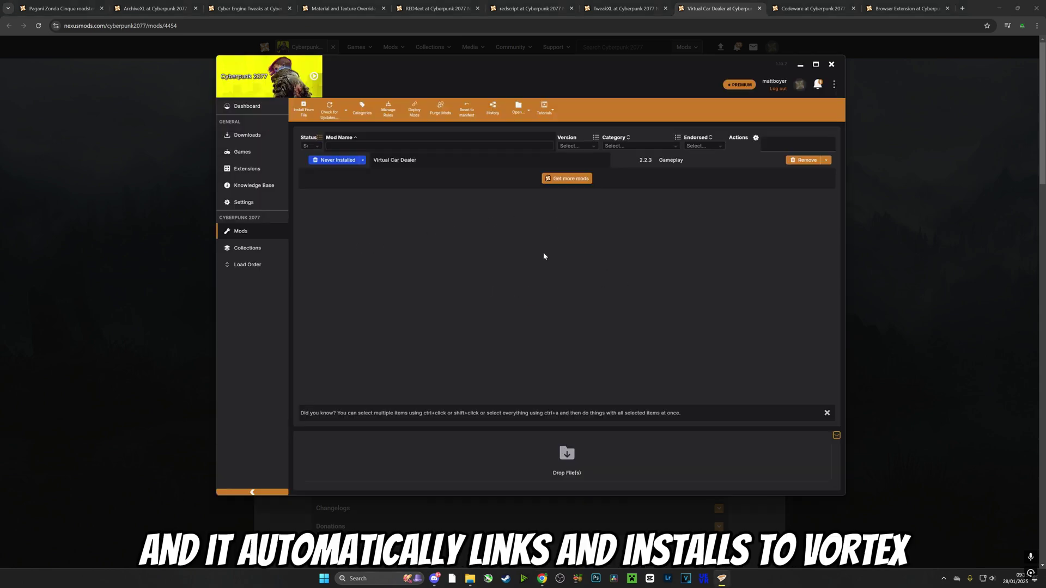
left_click(760, 9)
left_click(805, 10)
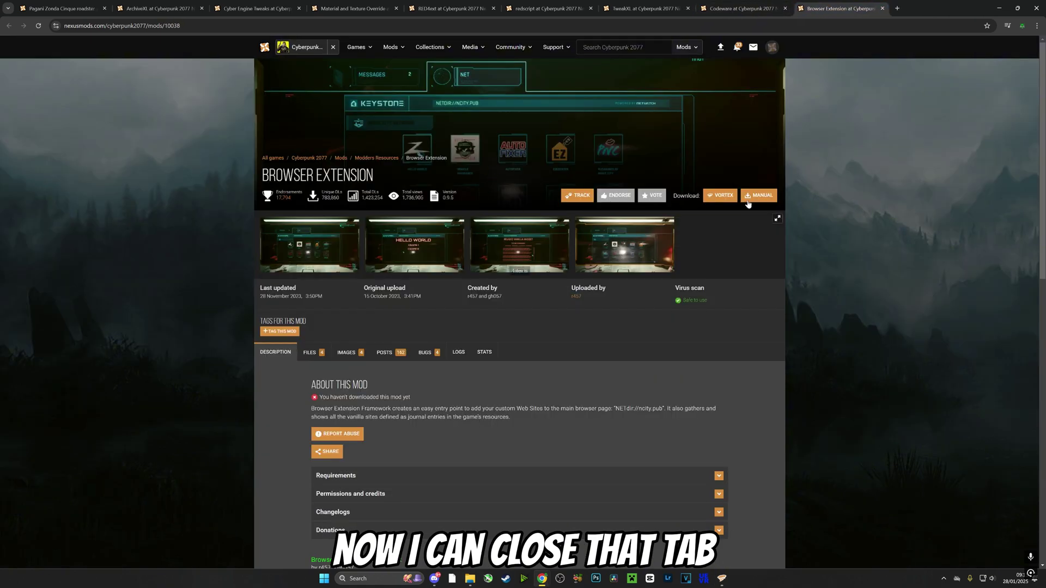
left_click(727, 195)
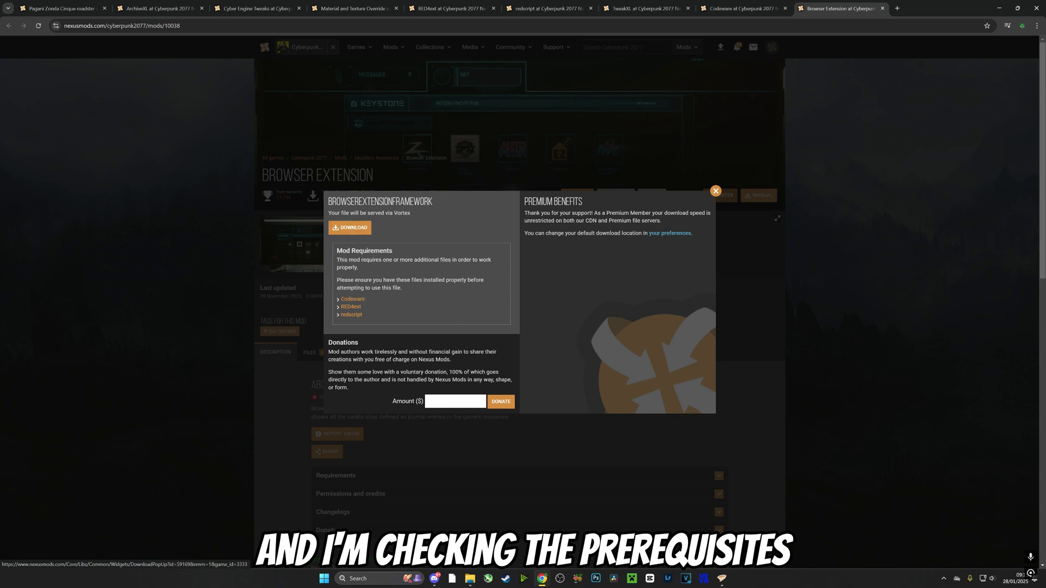
left_click(350, 227)
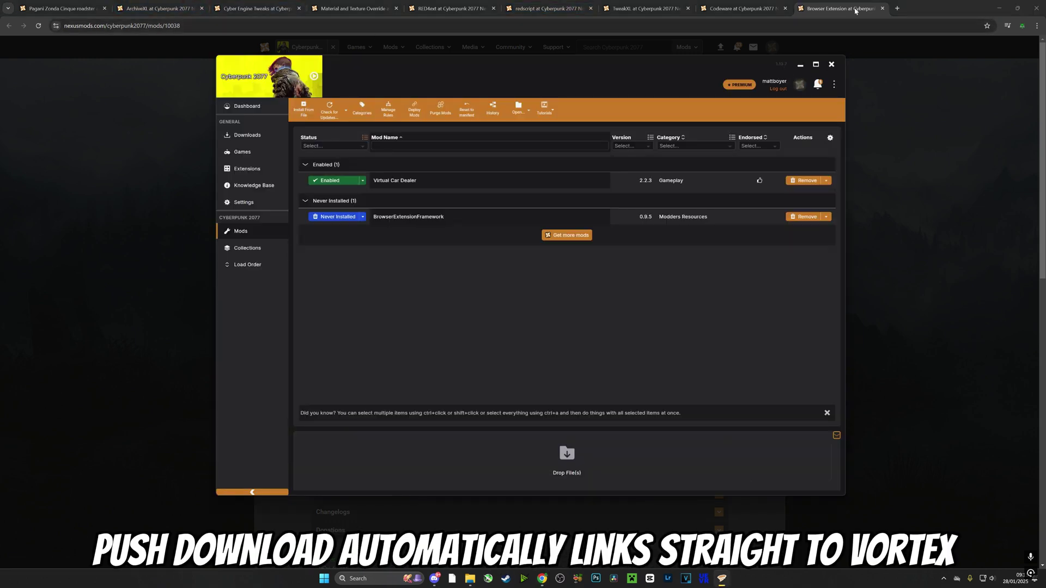
left_click(883, 9)
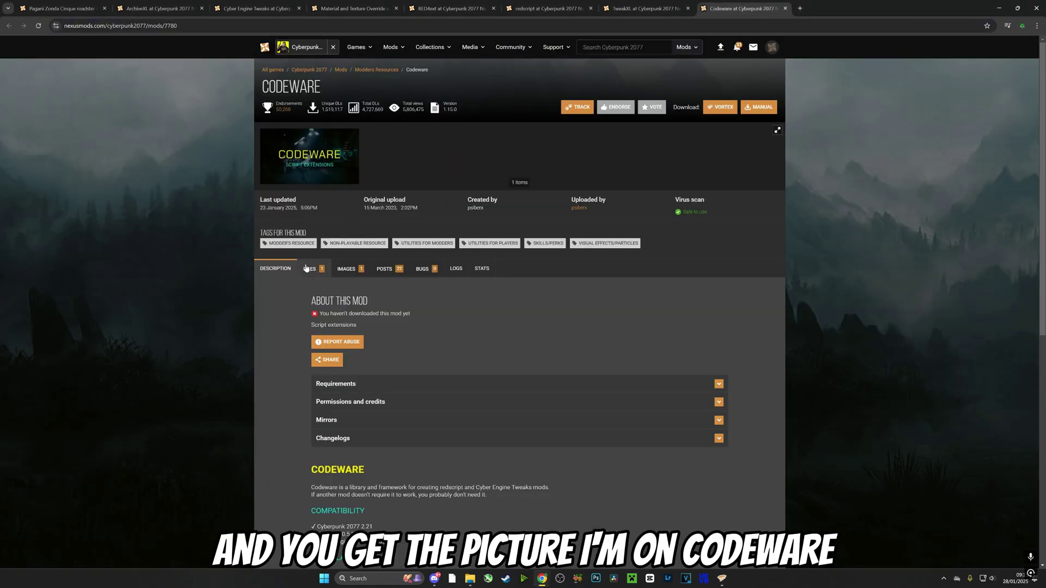
Step: Download Codeware through Vortex and close its mod page
left_click(715, 109)
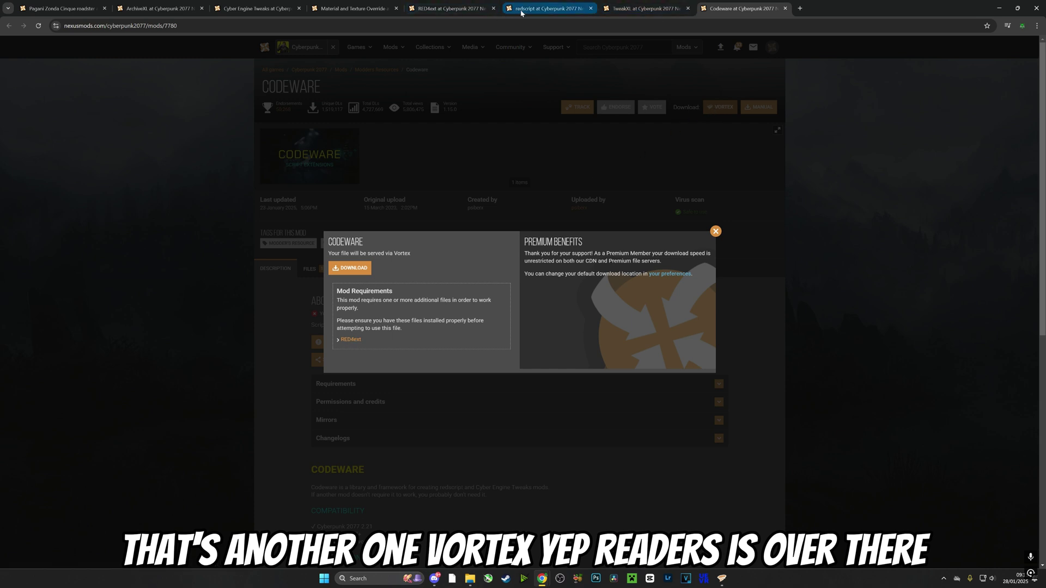
left_click(352, 269)
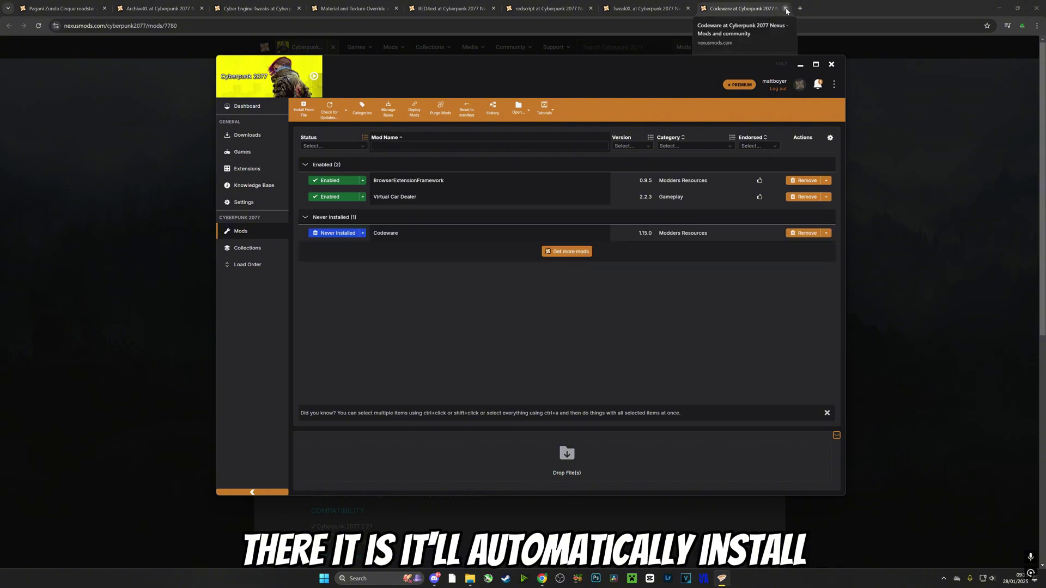
left_click(785, 8)
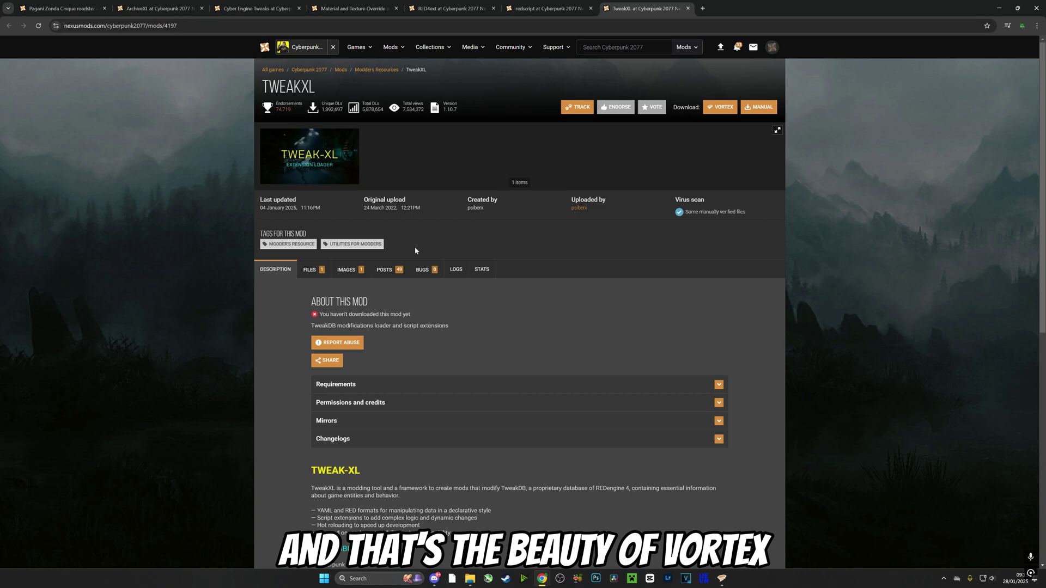
Step: Request the Vortex download of TweakXL and check its RED4ext requirement, closing the duplicate RED4ext page
left_click(720, 106)
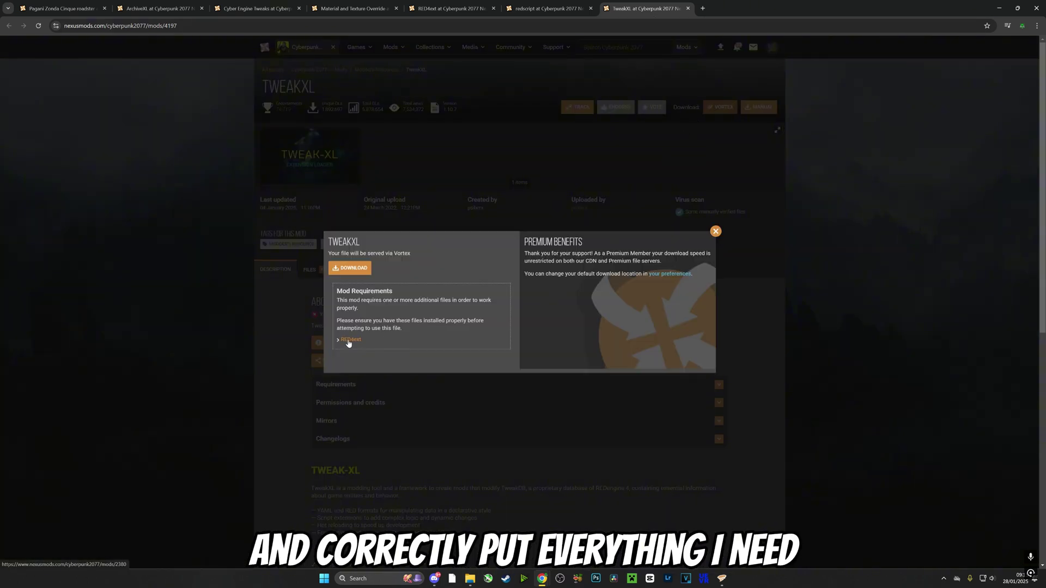
left_click(352, 343)
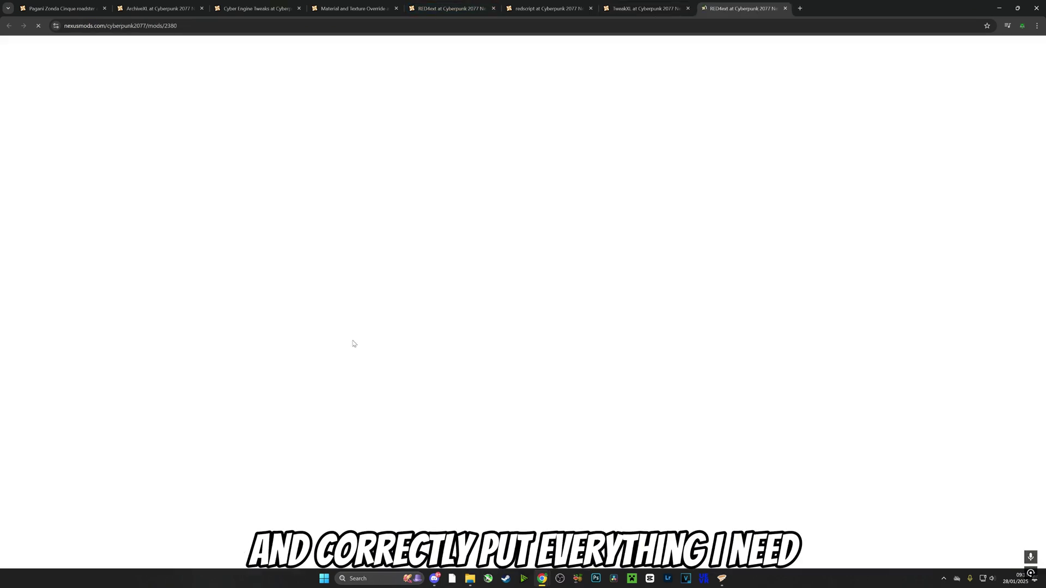
left_click(785, 8)
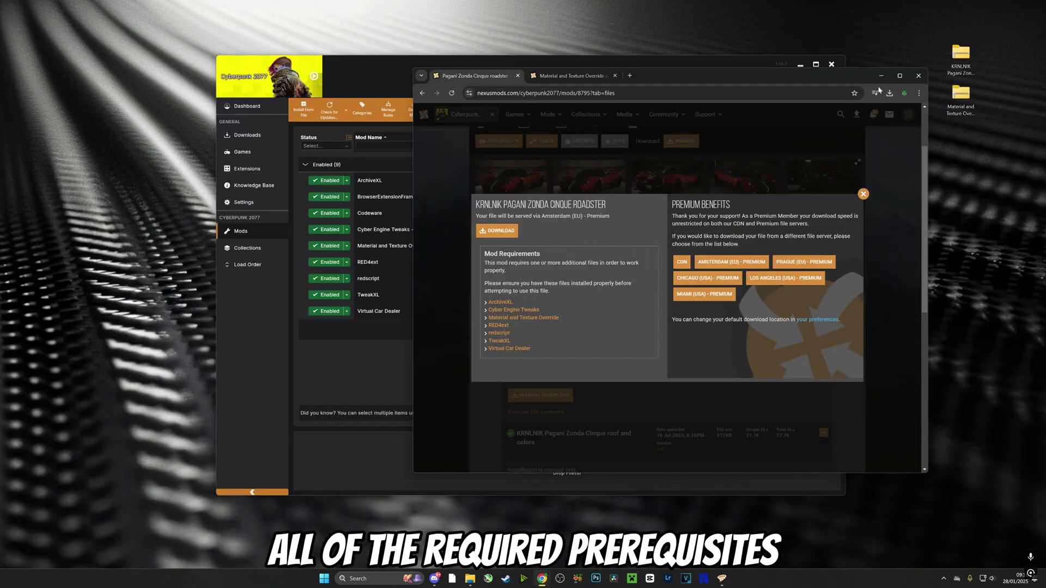
Step: Dismiss the Pagani Zonda Cinque Roadster download dialog and read the manual installation notes for its main files
left_click(899, 76)
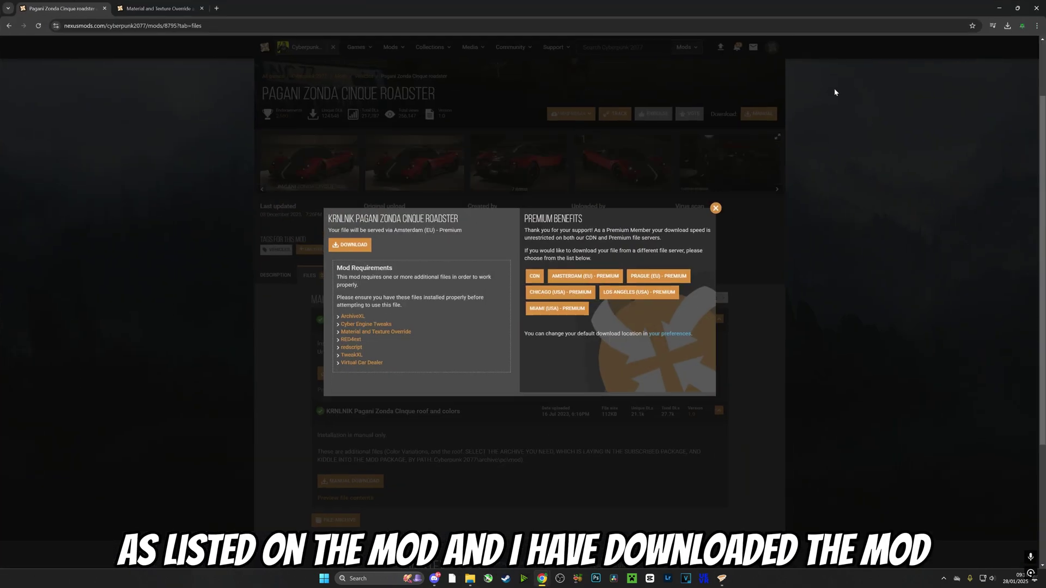
left_click(715, 209)
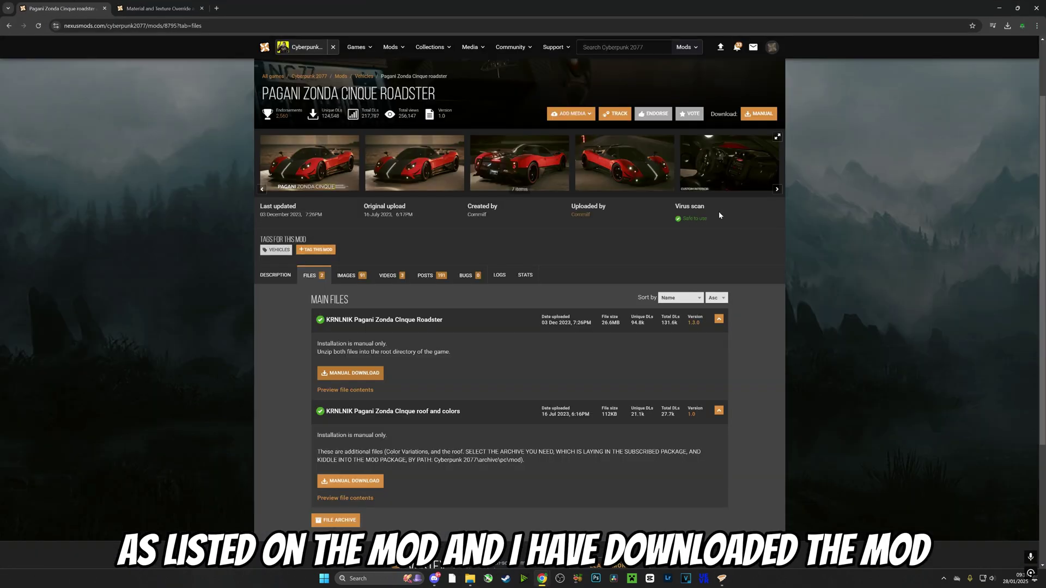
scroll(360, 322, "down", 1)
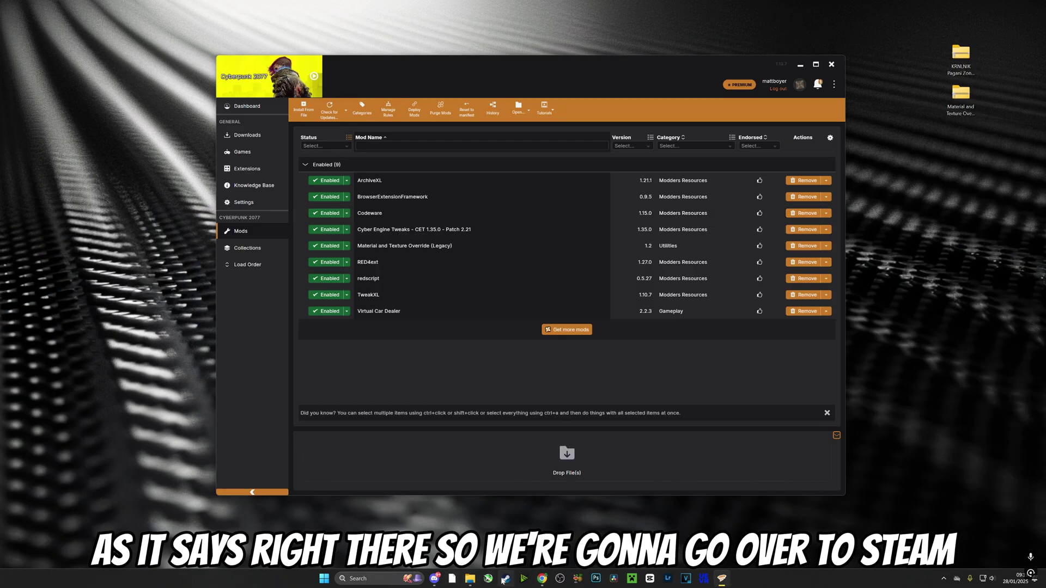
Step: Switch to Steam, open the Cyberpunk 2077 installation folder from the game's properties, and get the Steam library out of the way
left_click(506, 579)
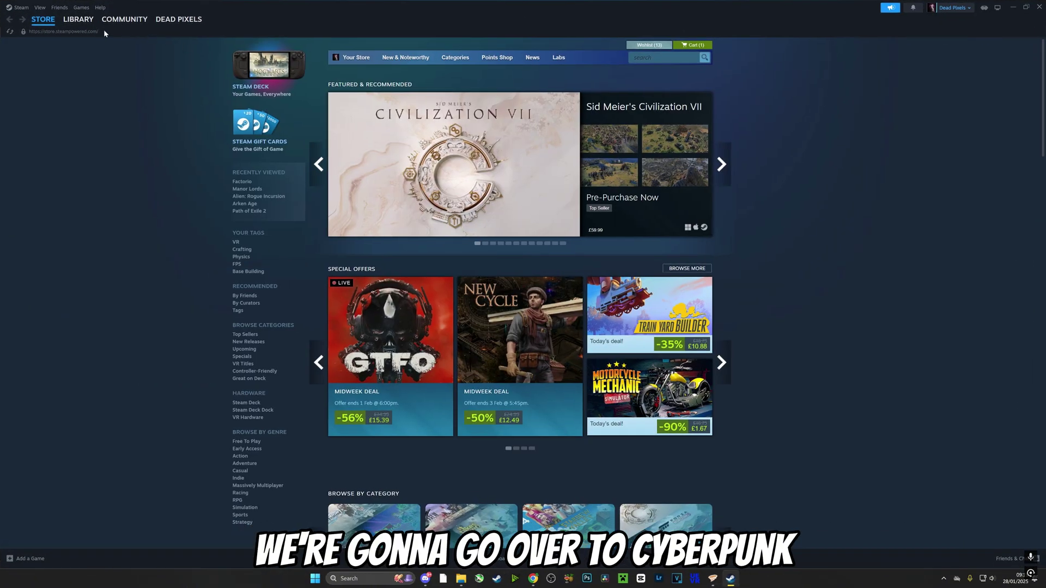
left_click(77, 20)
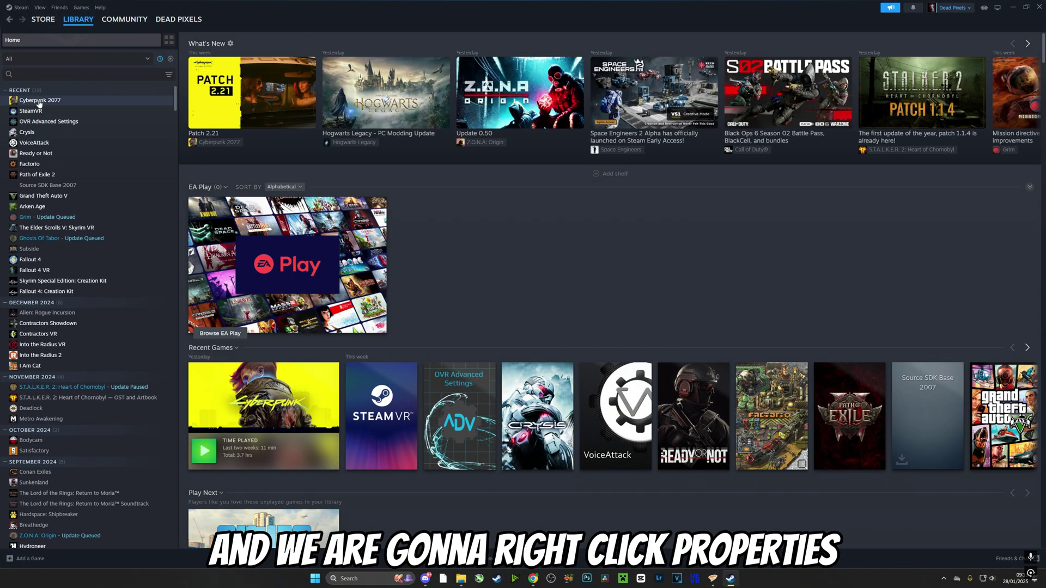
right_click(39, 104)
left_click(55, 177)
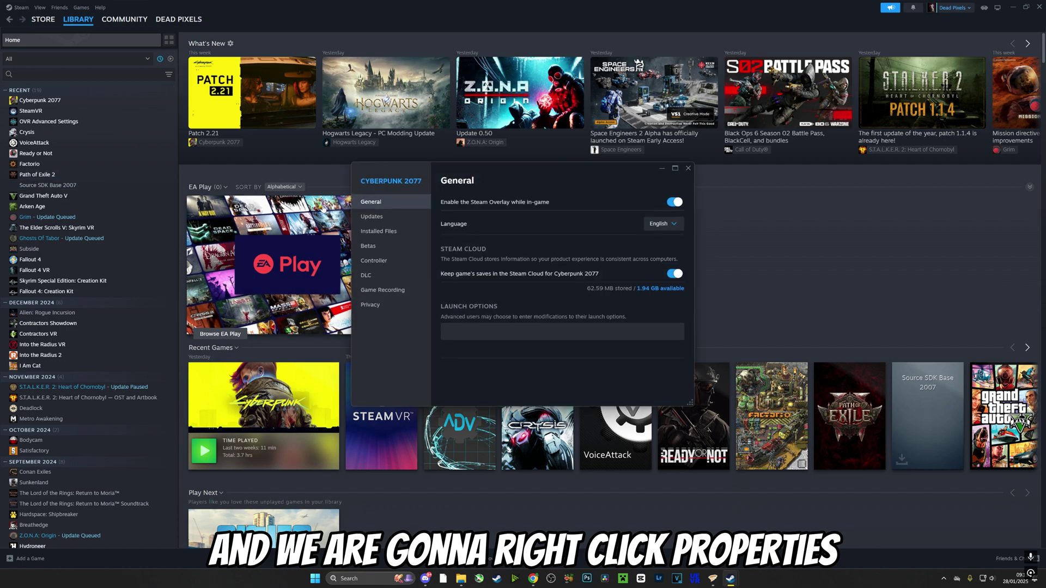
left_click(395, 236)
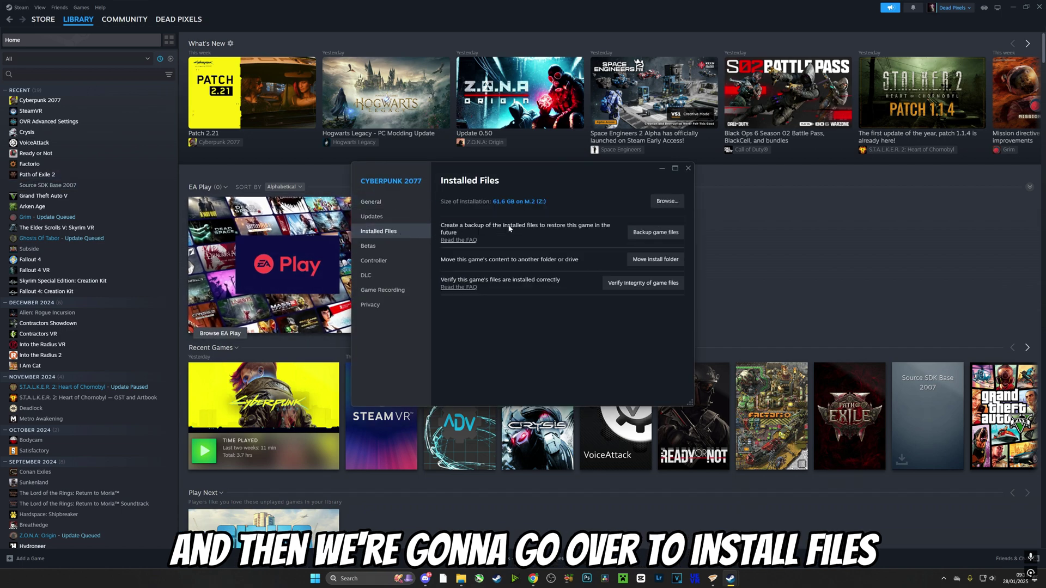
left_click(667, 201)
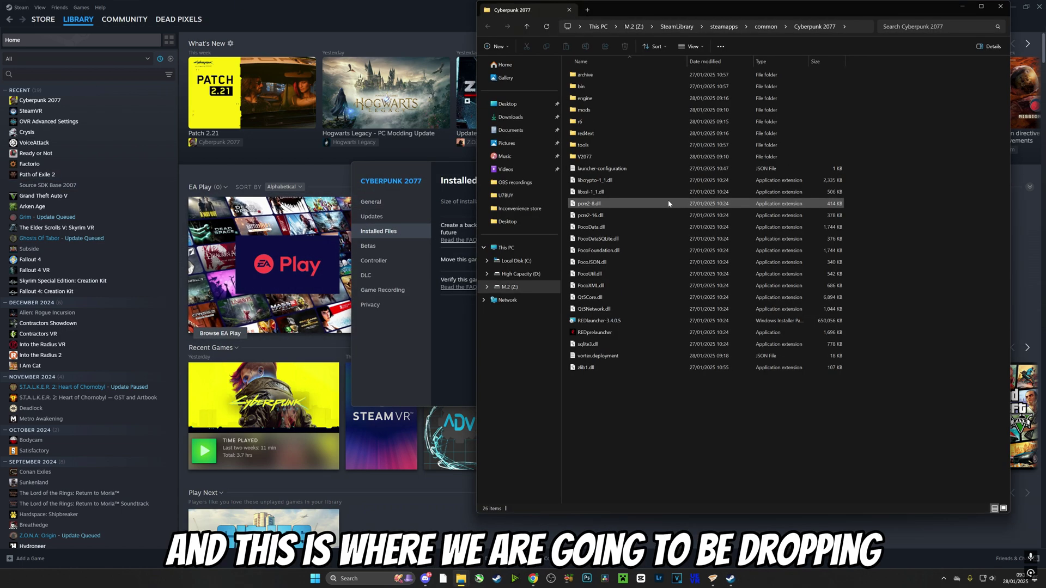
left_click_drag(715, 8, 624, 34)
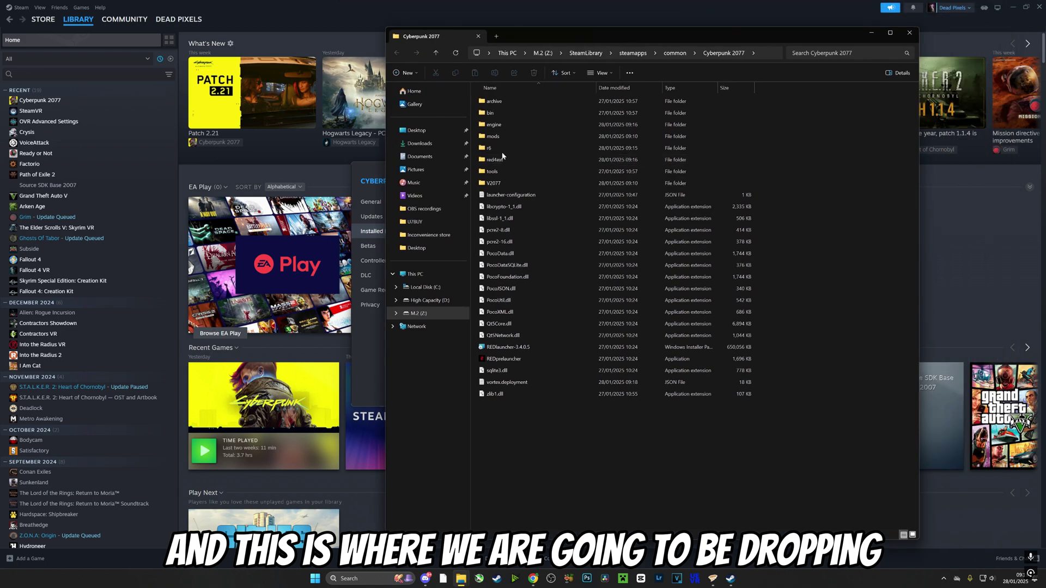
left_click(1008, 8)
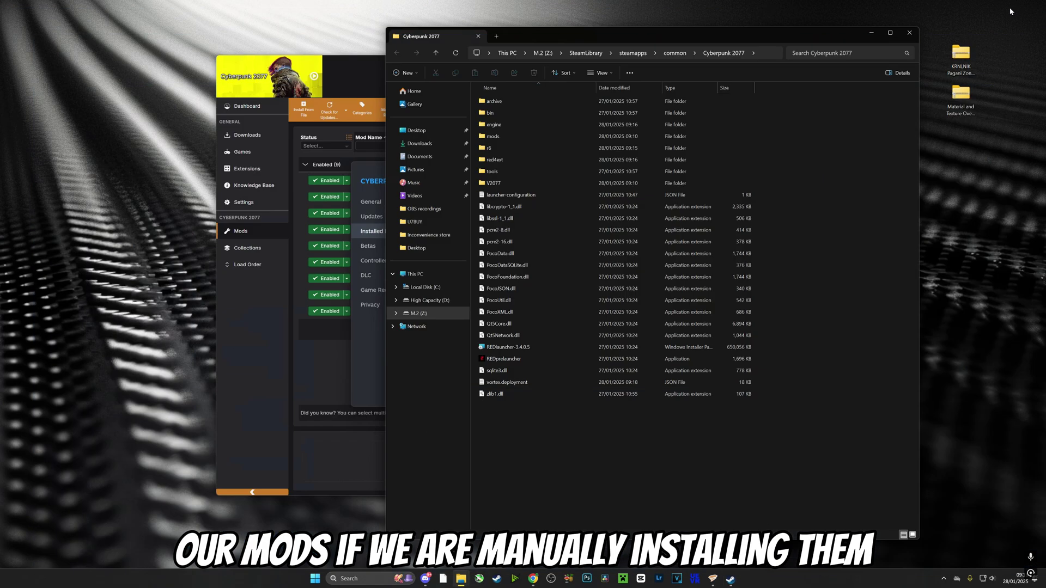
Step: Extract the KRNLNIK Pagani Zonda archive on the desktop into its default destination folder
left_click_drag(828, 37, 740, 43)
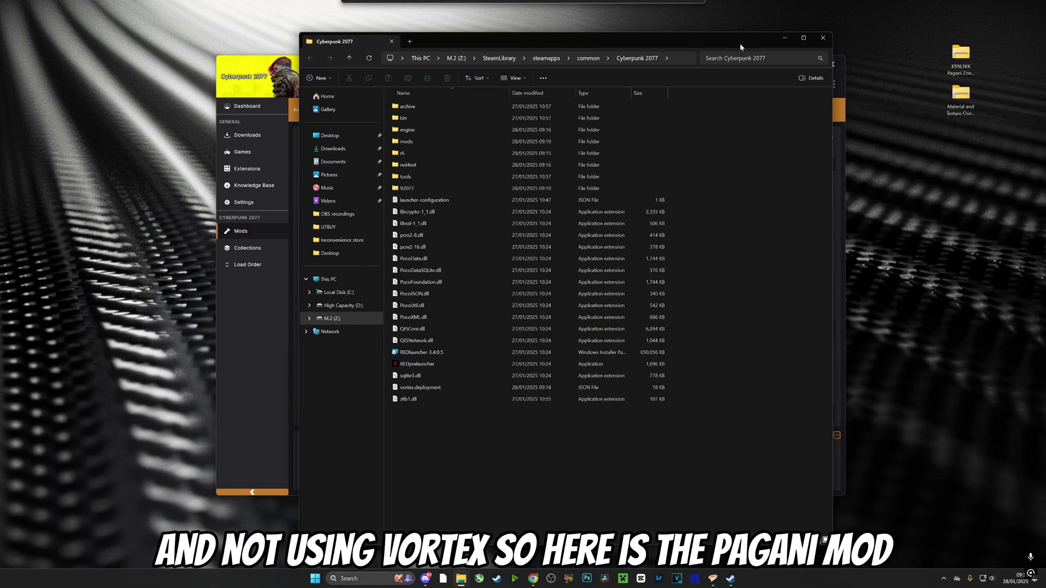
left_click(967, 60)
right_click(967, 60)
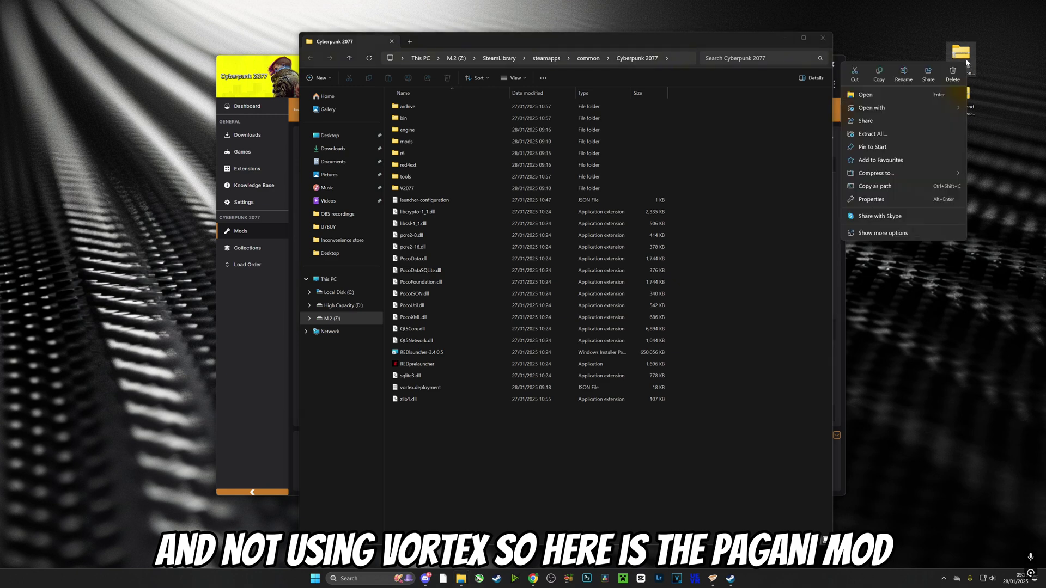
left_click(899, 136)
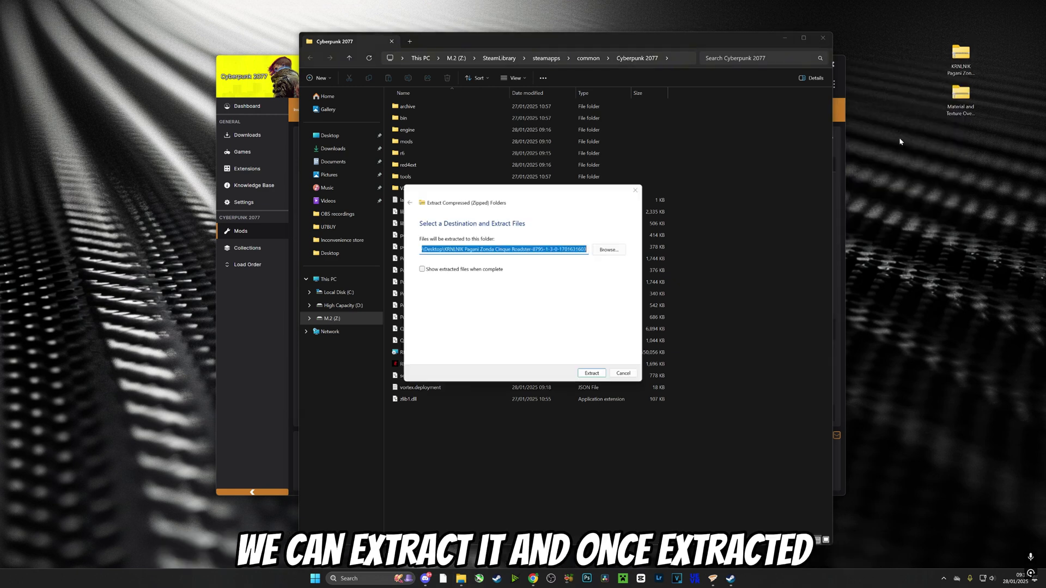
left_click(596, 376)
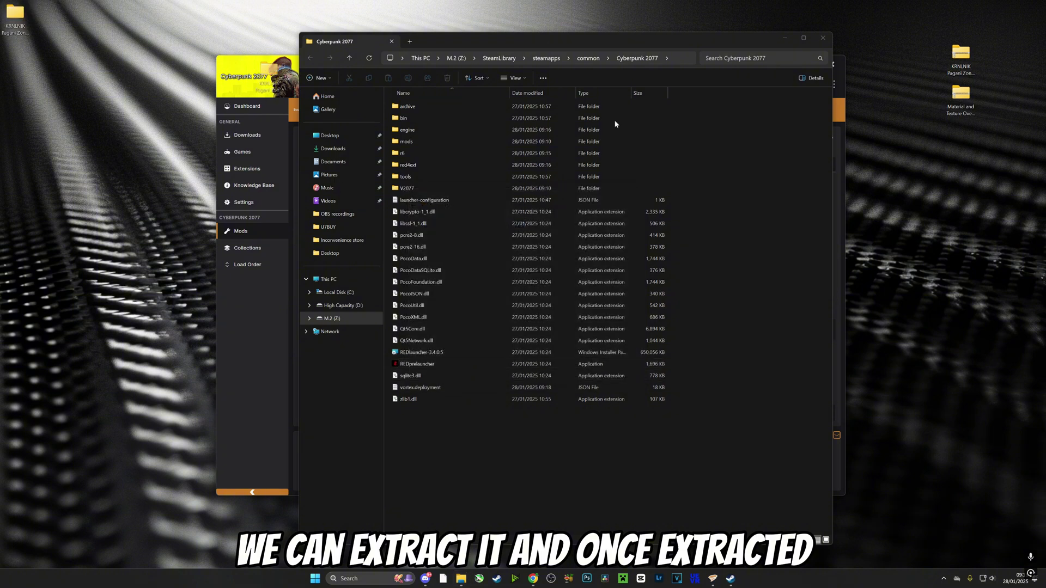
Step: Transfer the archive and r6 folders from the extracted Pagani Zonda folder into the Cyberpunk 2077 game folder
double_click(964, 143)
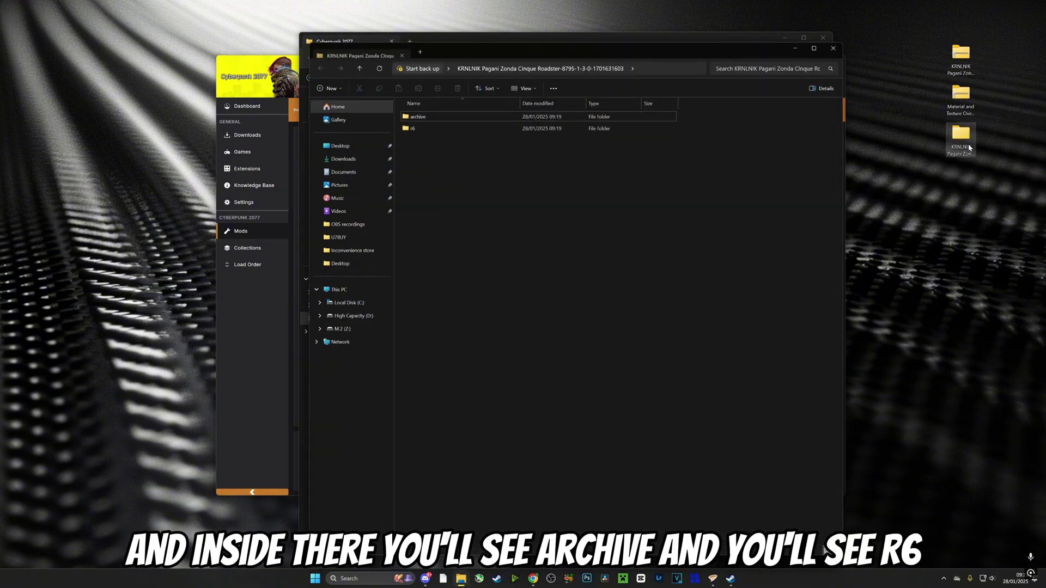
left_click_drag(610, 55, 923, 78)
left_click_drag(841, 192, 724, 140)
left_click_drag(725, 143, 485, 455)
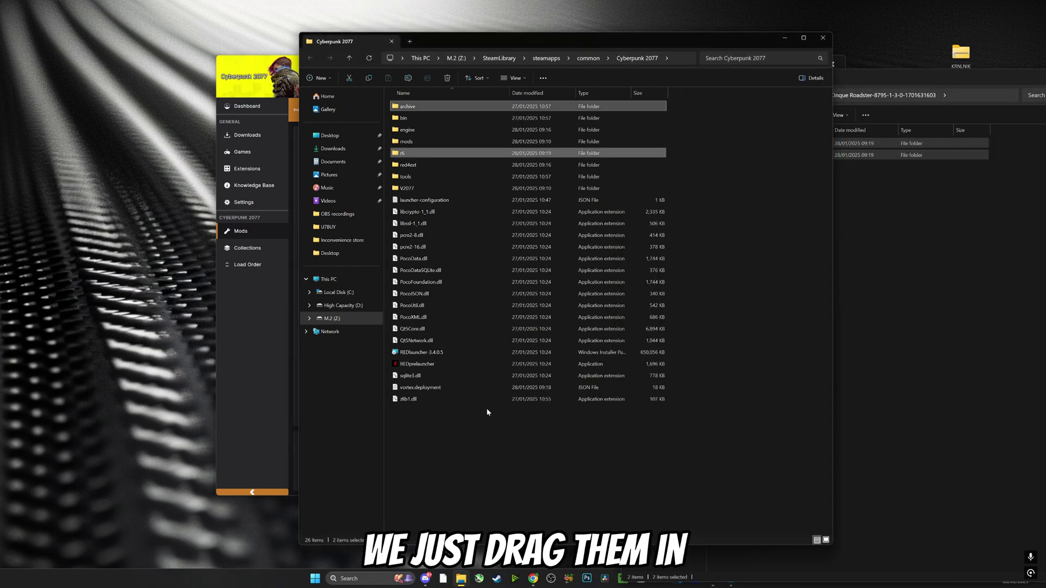
Step: Close the extracted mod folder, the game folder and the Steam properties window, and select the leftover mod items on the desktop
left_click(965, 243)
left_click_drag(922, 80, 751, 92)
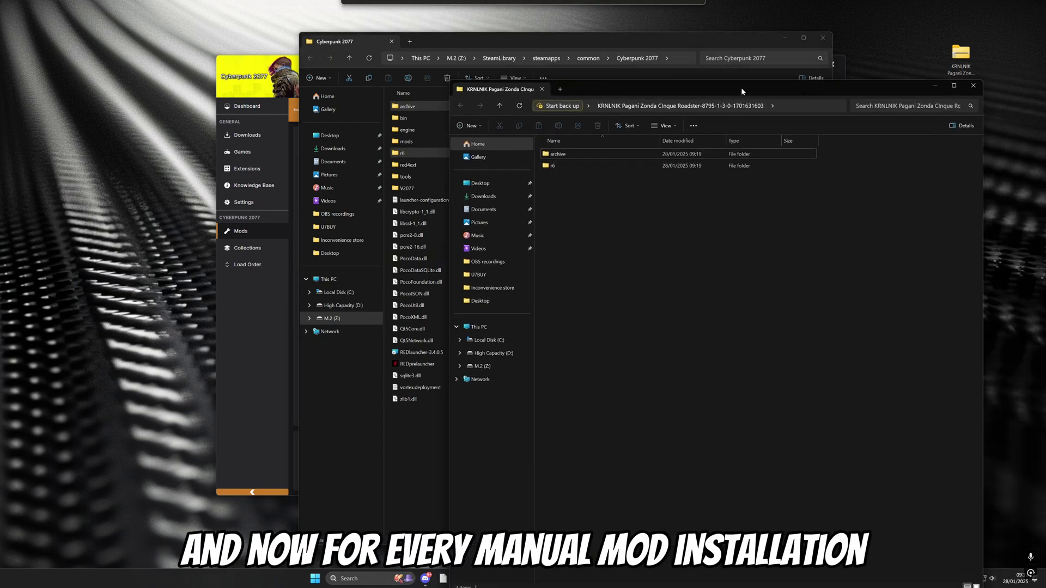
left_click(973, 85)
left_click(828, 41)
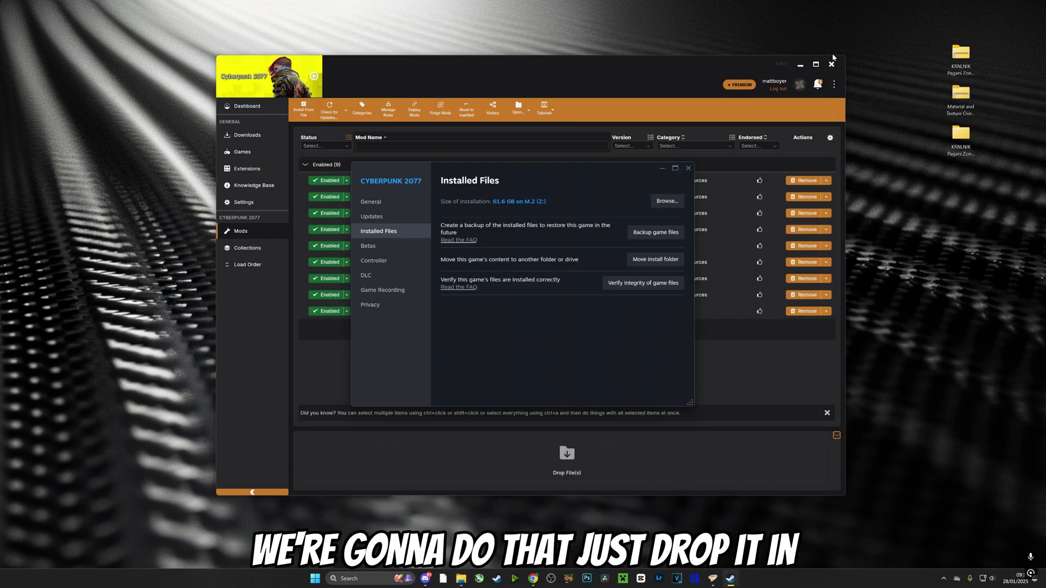
left_click(688, 168)
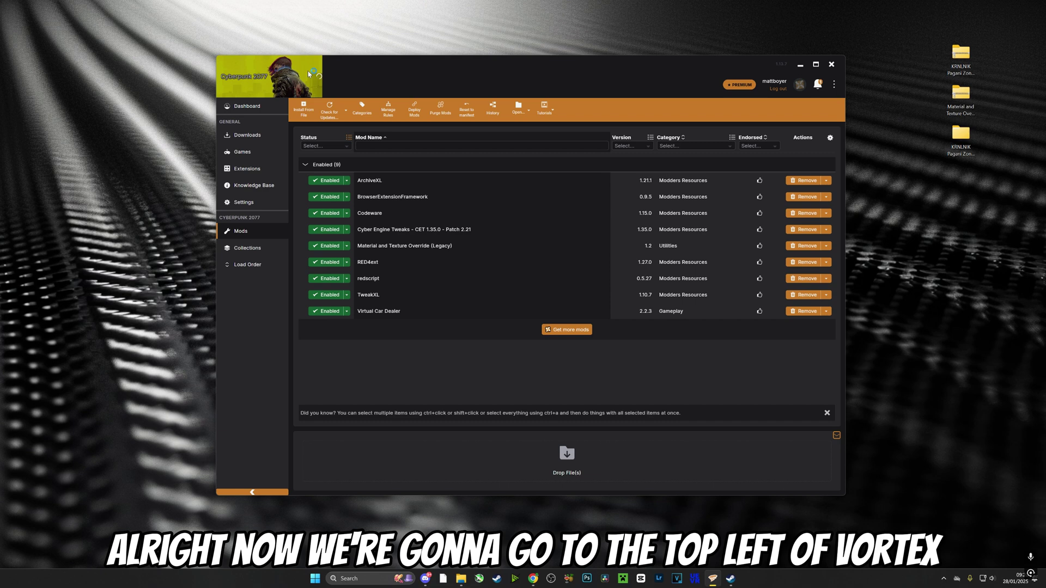
left_click_drag(1002, 45, 969, 188)
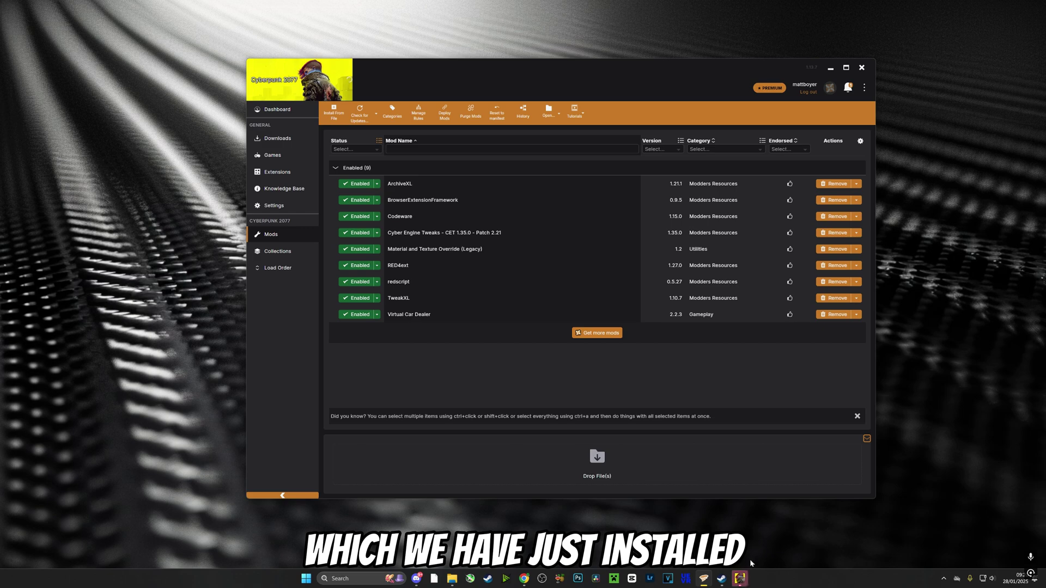
Step: Bind the backtick key as the Cyber Engine Tweaks overlay toggle in the running game and try the overlay's Console
mouse_move(741, 582)
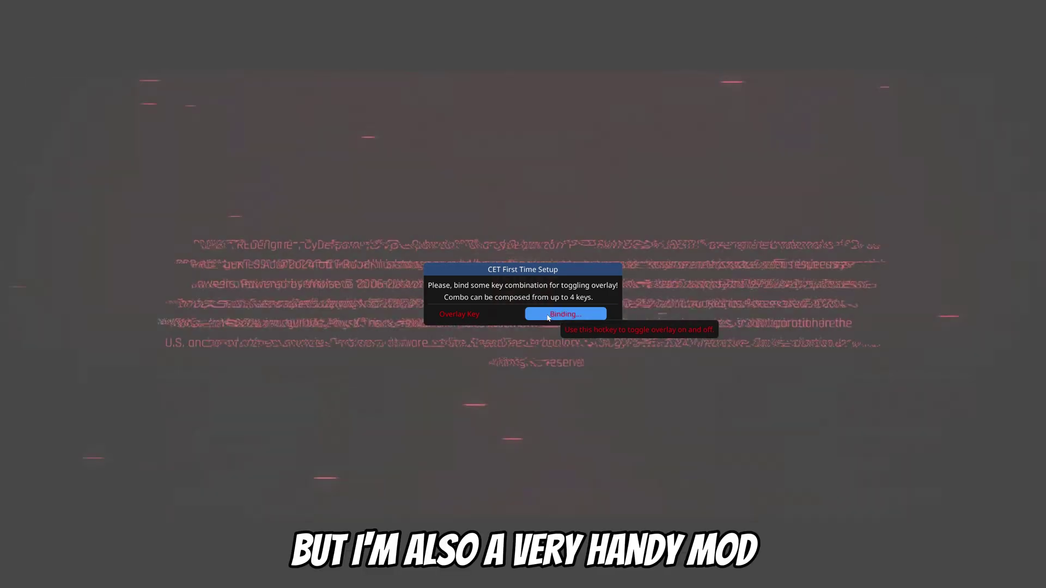
key("grave")
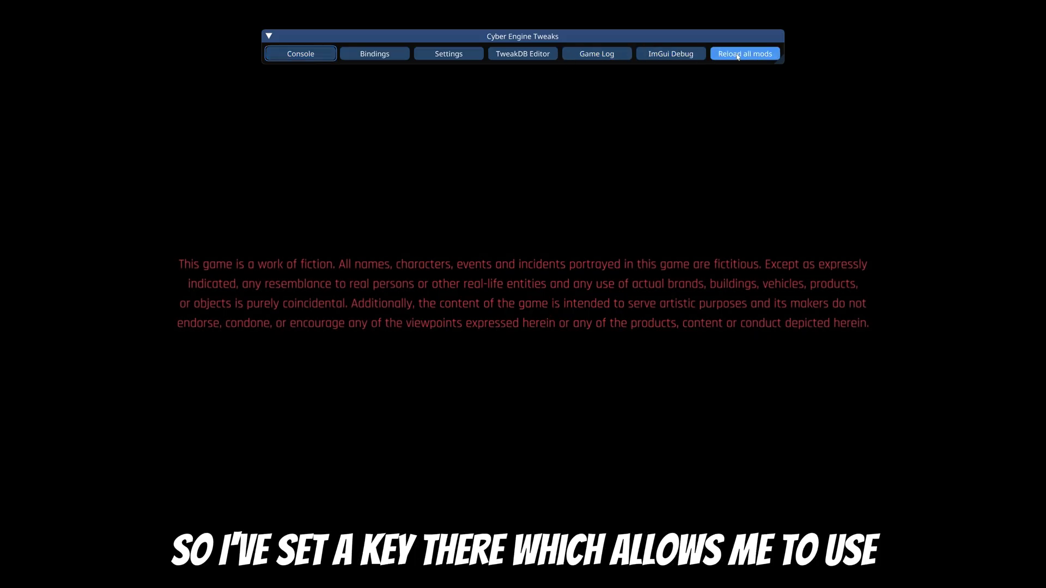
left_click(285, 53)
left_click(286, 52)
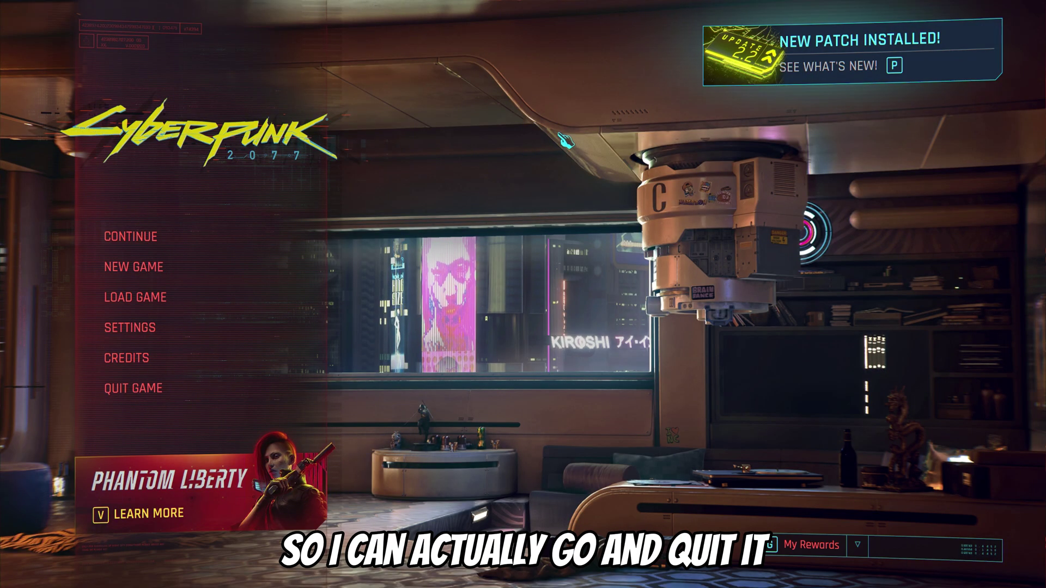
left_click(179, 296)
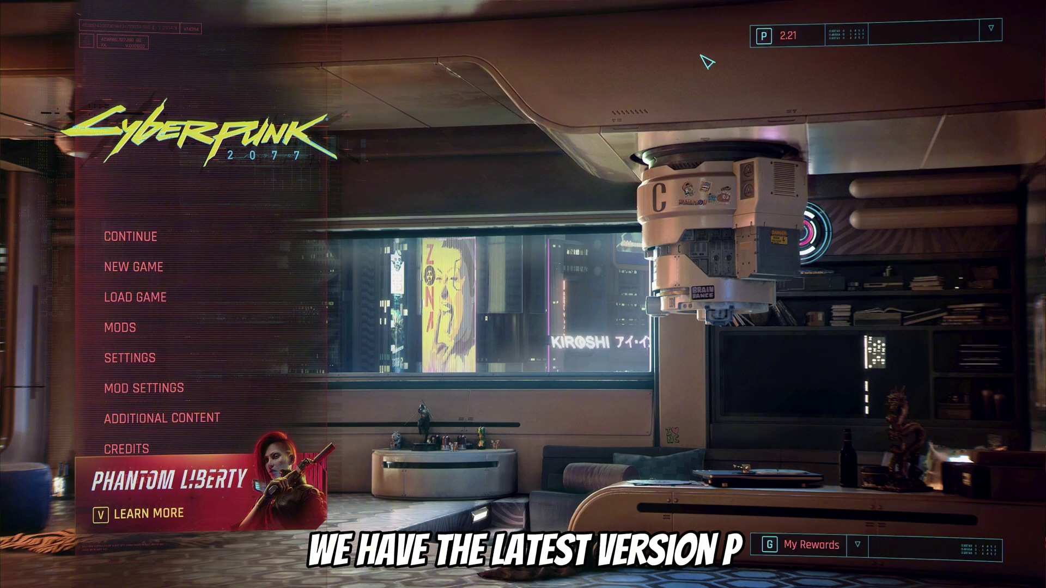
Step: Examine the game's Video settings and compare the Convolutional Neural Network and Transformer Model DLSS presets under Graphics, ending on Transformer Model
left_click(143, 365)
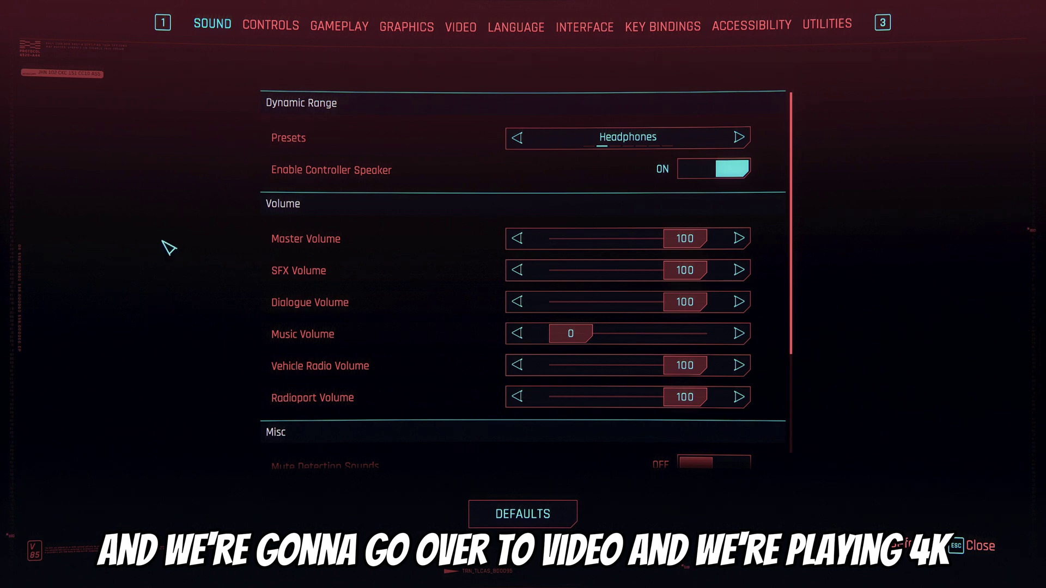
left_click(462, 32)
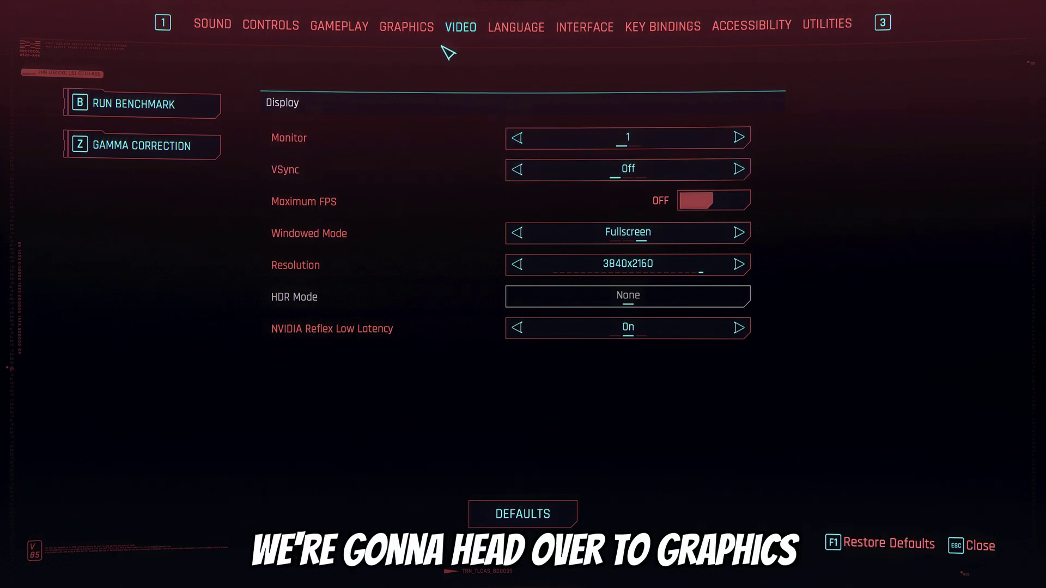
left_click(418, 31)
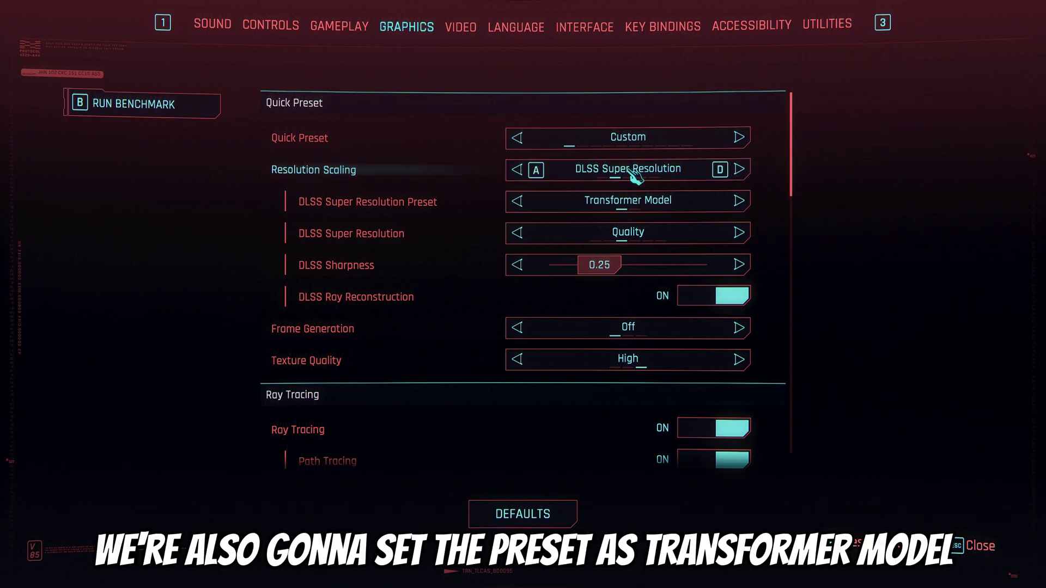
left_click(739, 201)
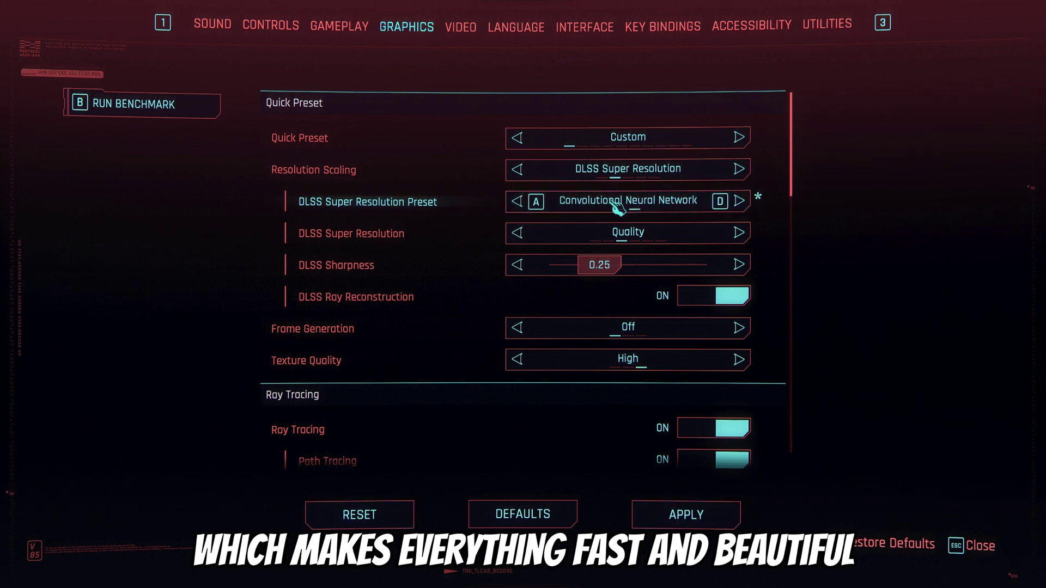
left_click(518, 201)
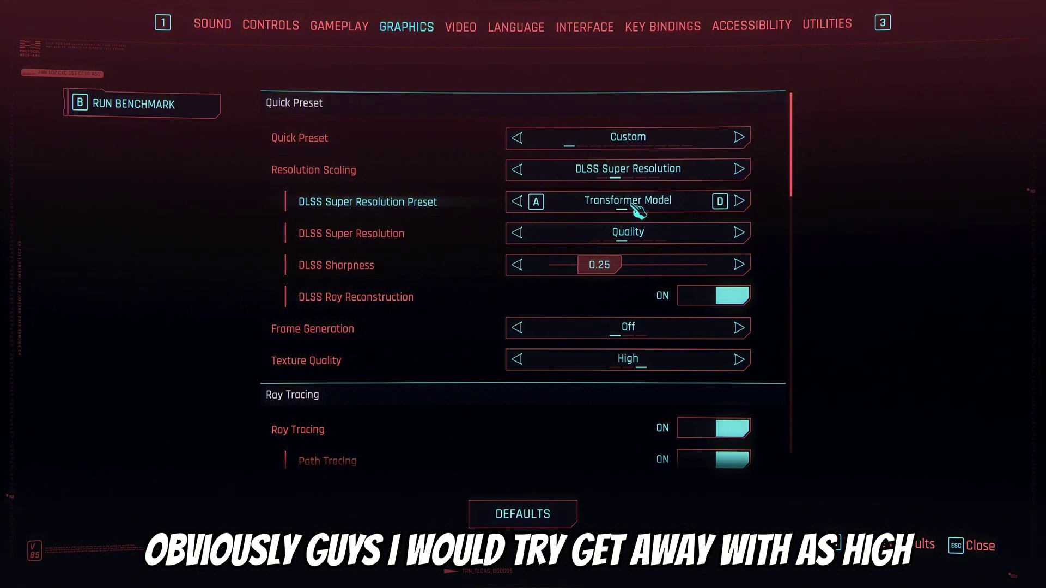
Step: Try the Ultra Performance, Auto and NVIDIA DLAA modes for DLSS Super Resolution and return it to Quality
left_click(739, 233)
left_click(739, 233)
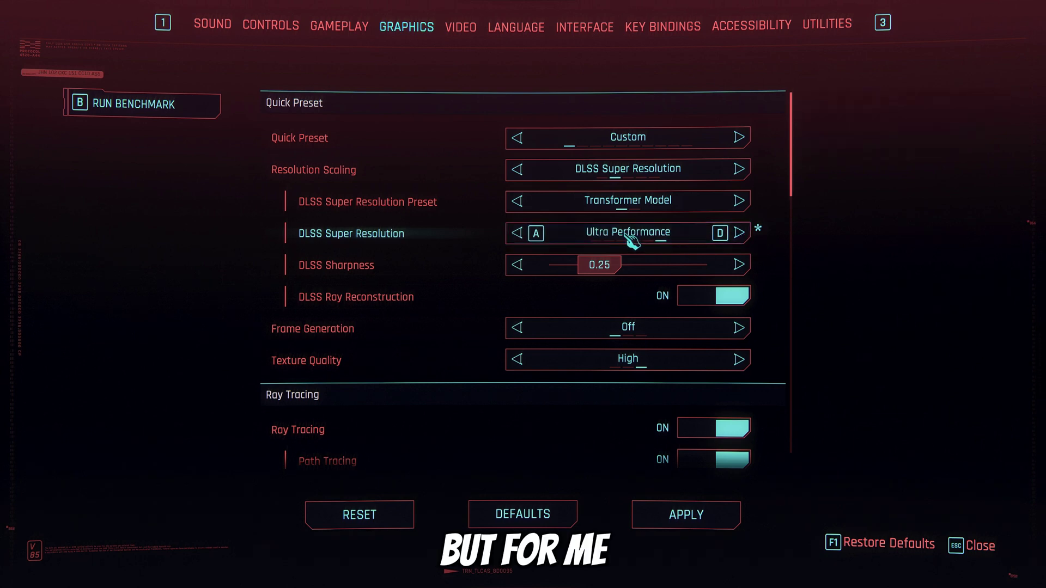
left_click(517, 233)
left_click(518, 233)
left_click(518, 233)
left_click(517, 233)
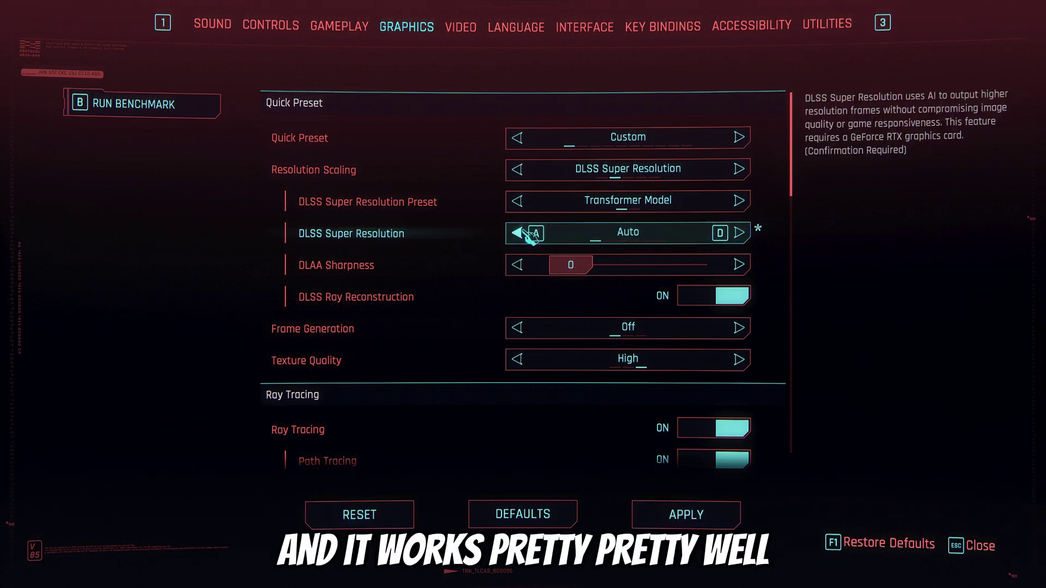
left_click(741, 233)
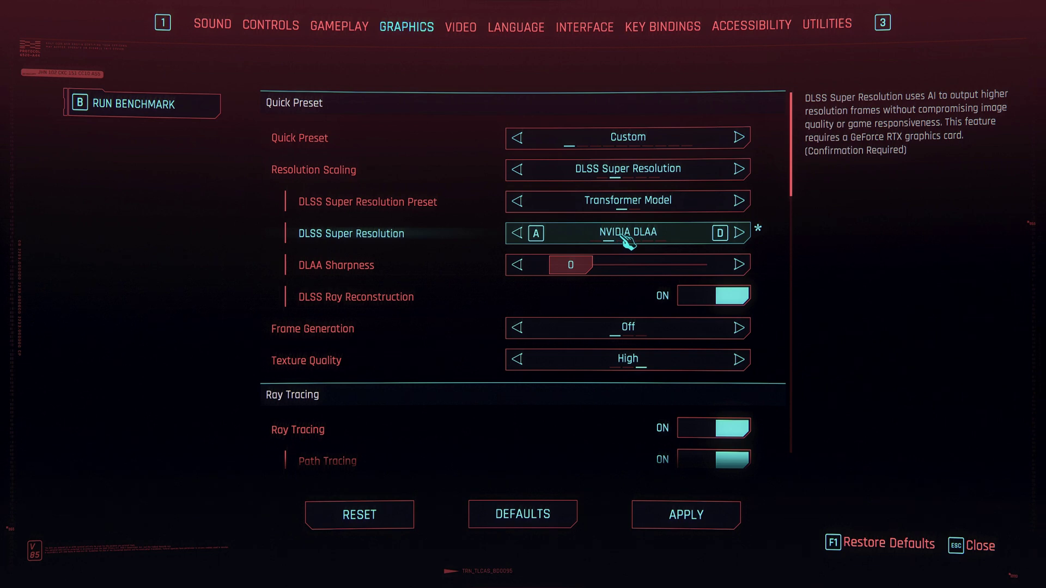
left_click(739, 233)
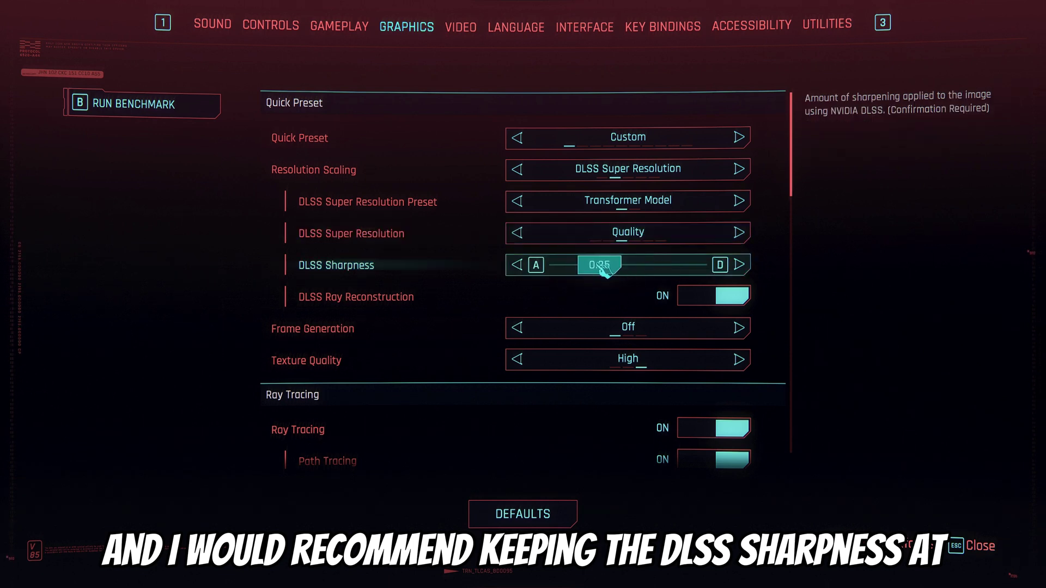
Step: Try a DLSS Sharpness of 0.50 and return it to 0.25
left_click_drag(607, 267, 638, 268)
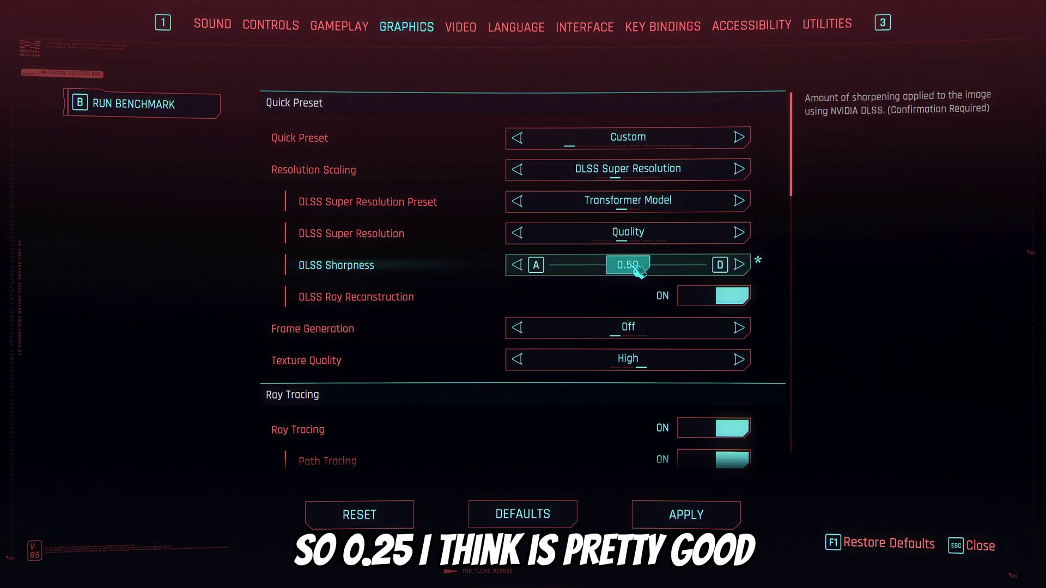
left_click_drag(637, 270, 620, 272)
key("space")
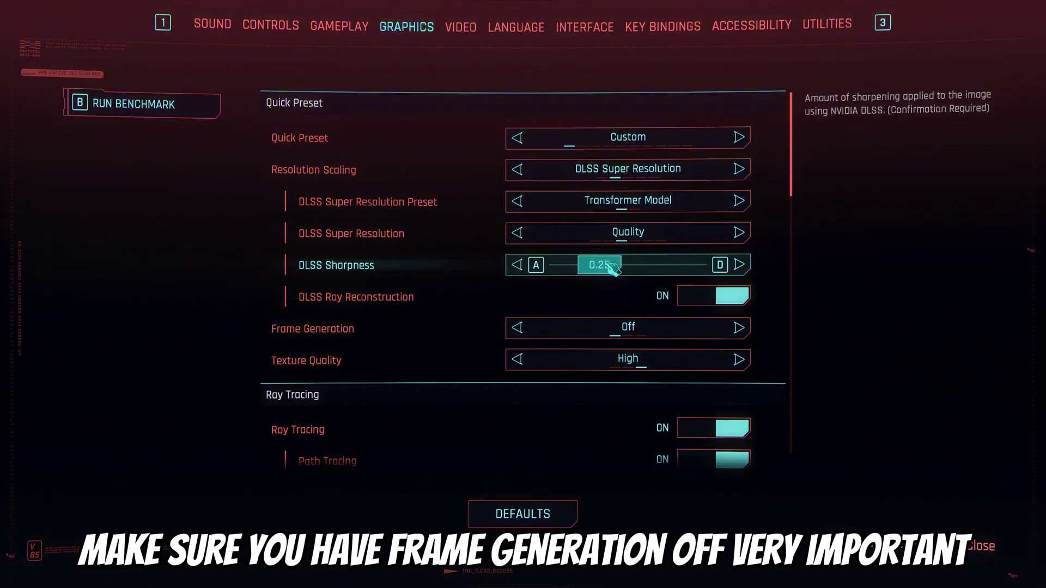
Step: Set Screen Space Reflections Quality to Psycho in the Advanced graphics settings and apply the change
scroll(702, 285, "down", 2)
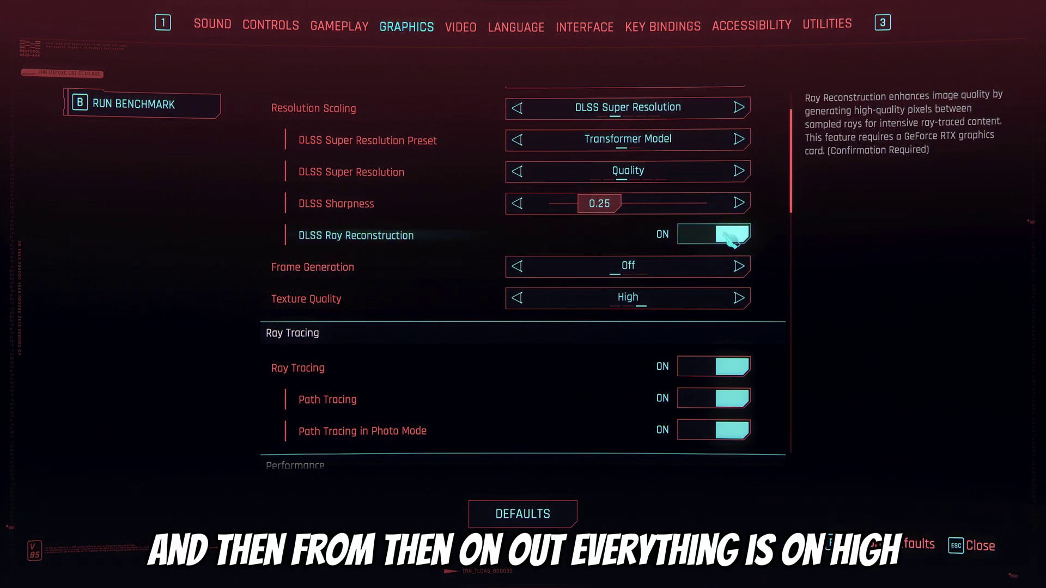
scroll(730, 237, "down", 1)
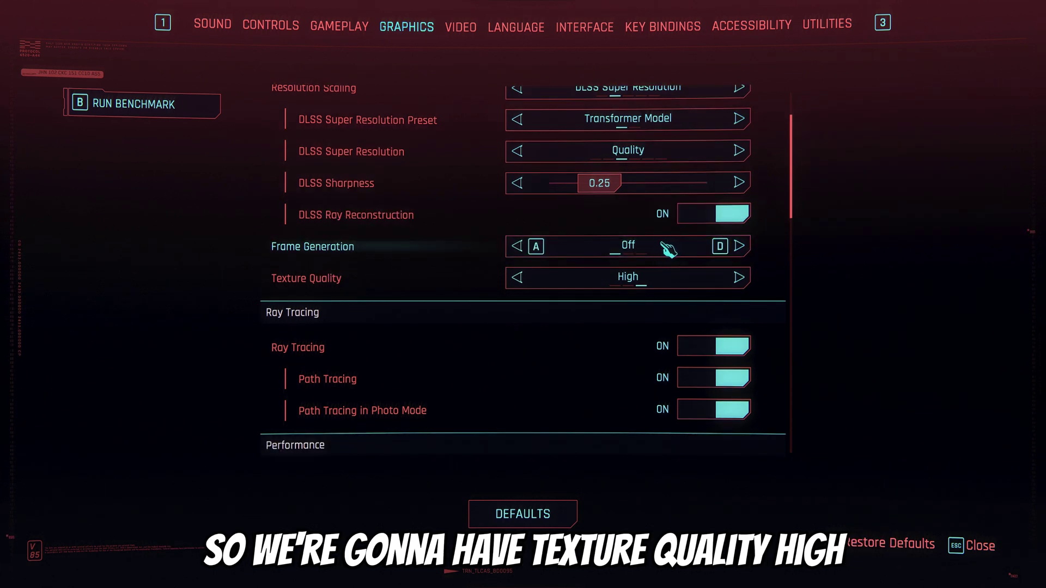
scroll(665, 248, "down", 2)
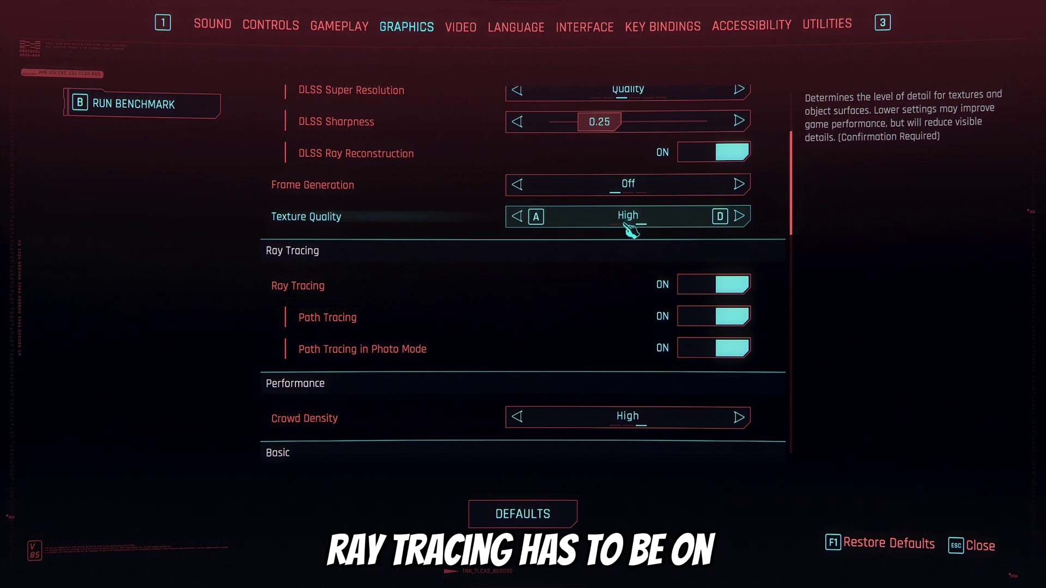
scroll(630, 229, "down", 2)
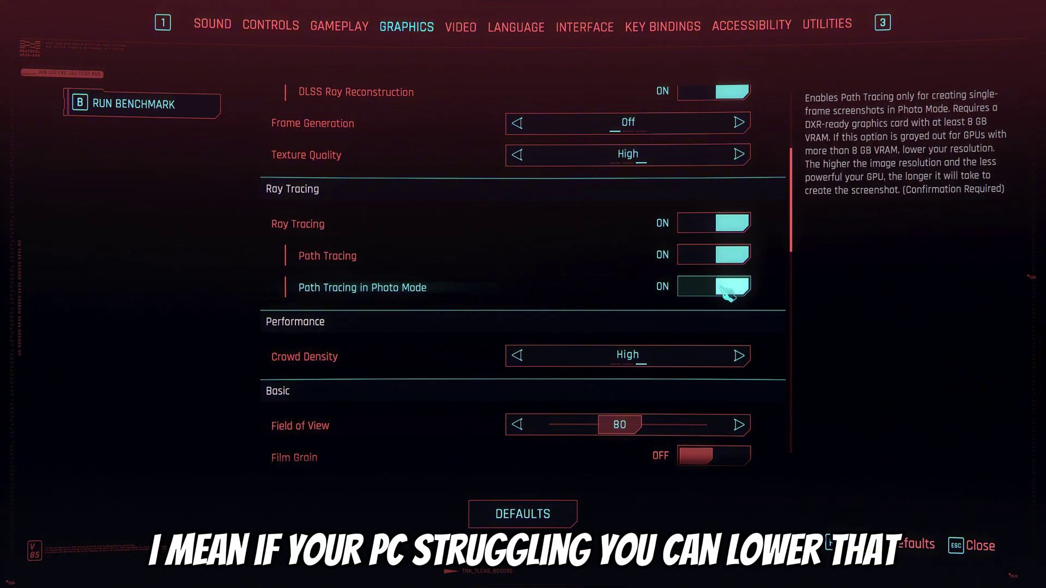
scroll(724, 240, "down", 7)
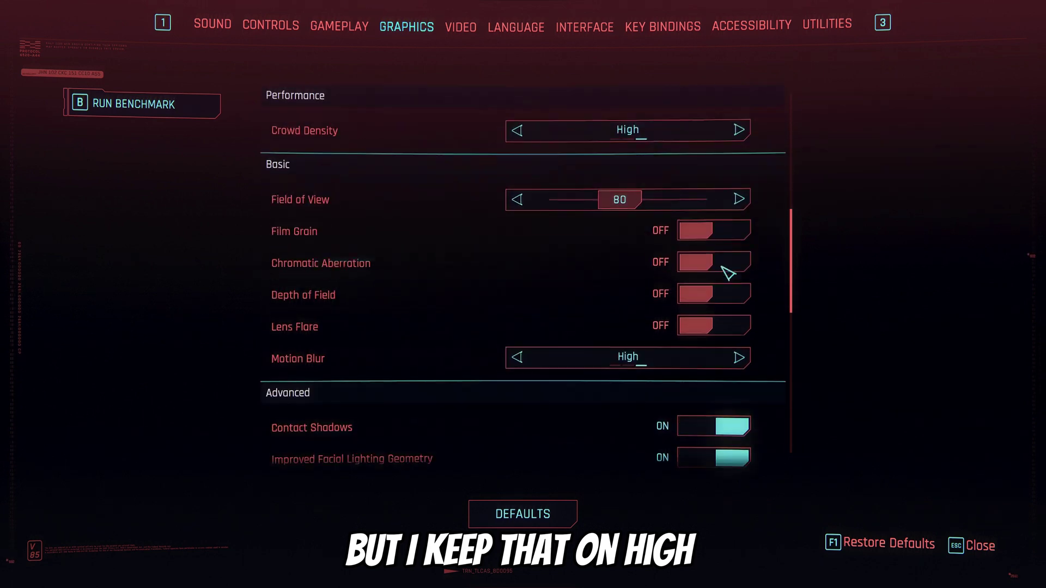
scroll(719, 245, "down", 10)
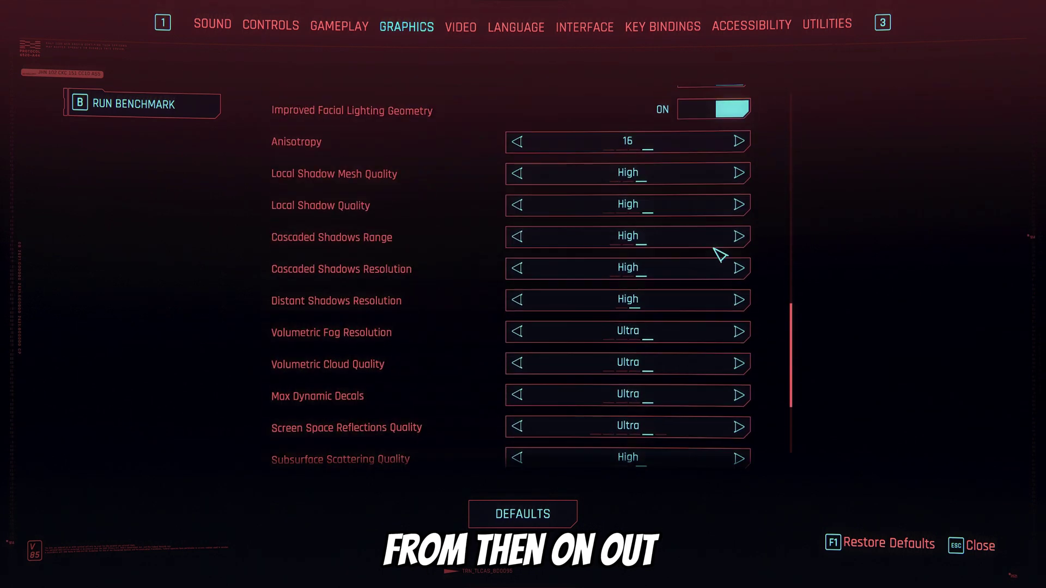
scroll(719, 262, "down", 2)
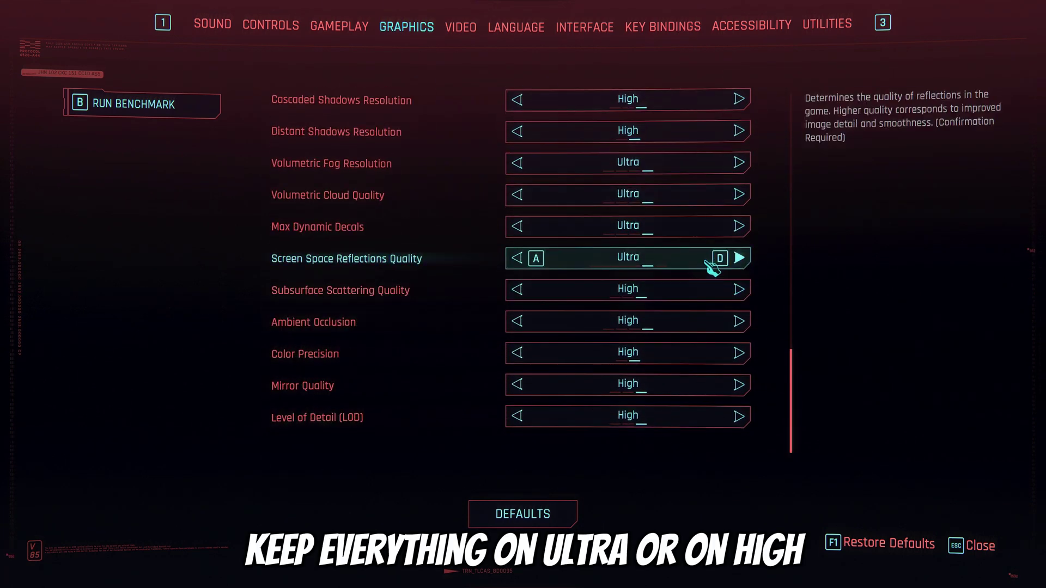
left_click(739, 258)
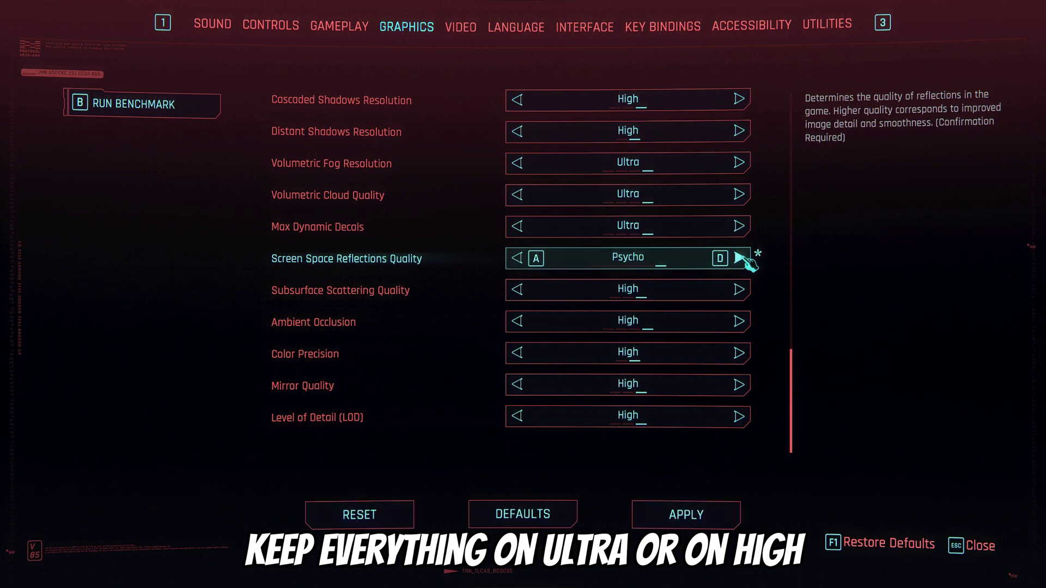
left_click(704, 517)
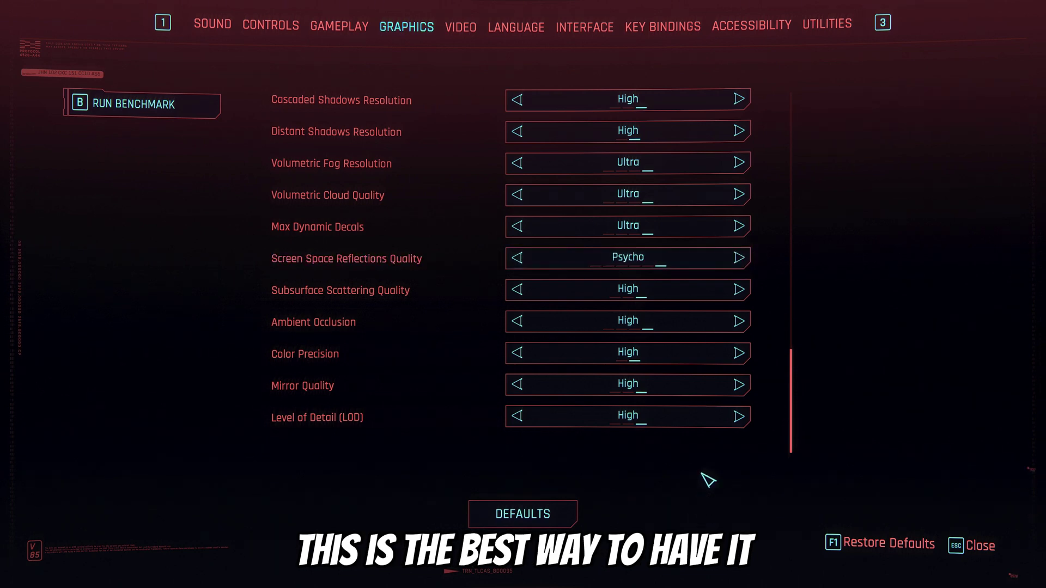
Step: Close the graphics settings and continue the game from the most recent autosave
scroll(697, 289, "up", 3)
scroll(697, 284, "up", 12)
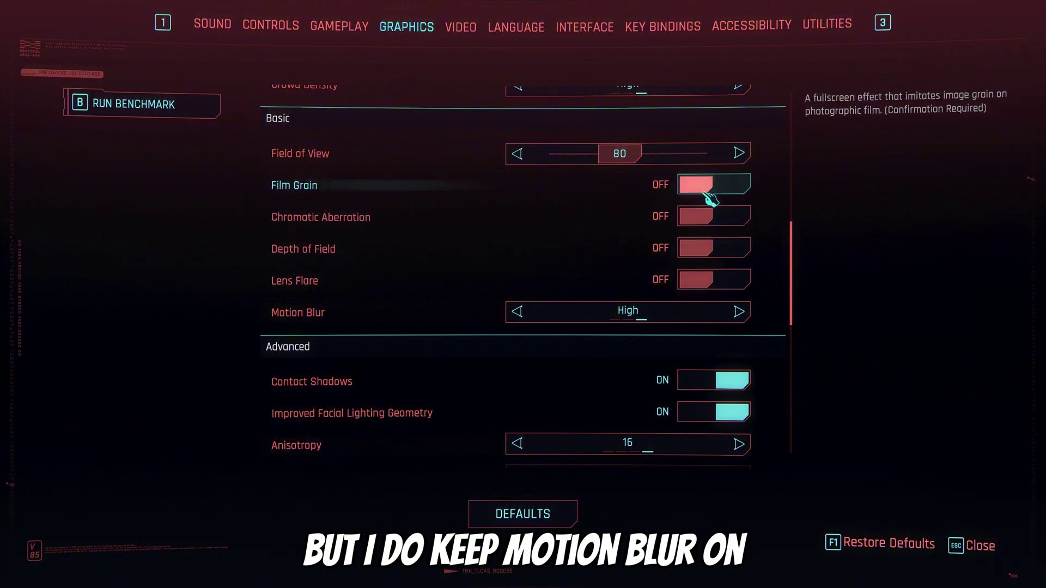
scroll(708, 202, "up", 3)
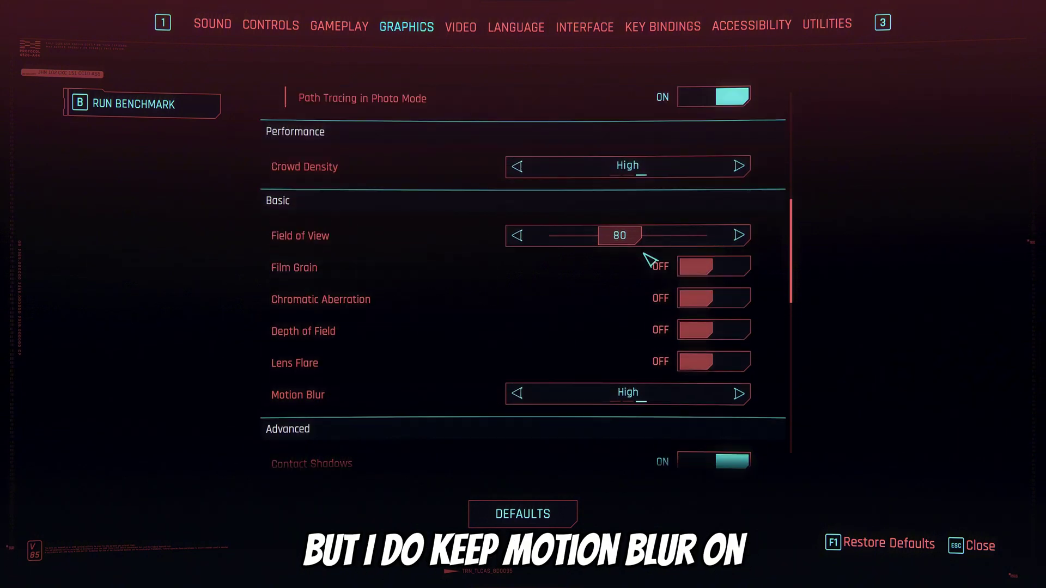
scroll(670, 299, "up", 10)
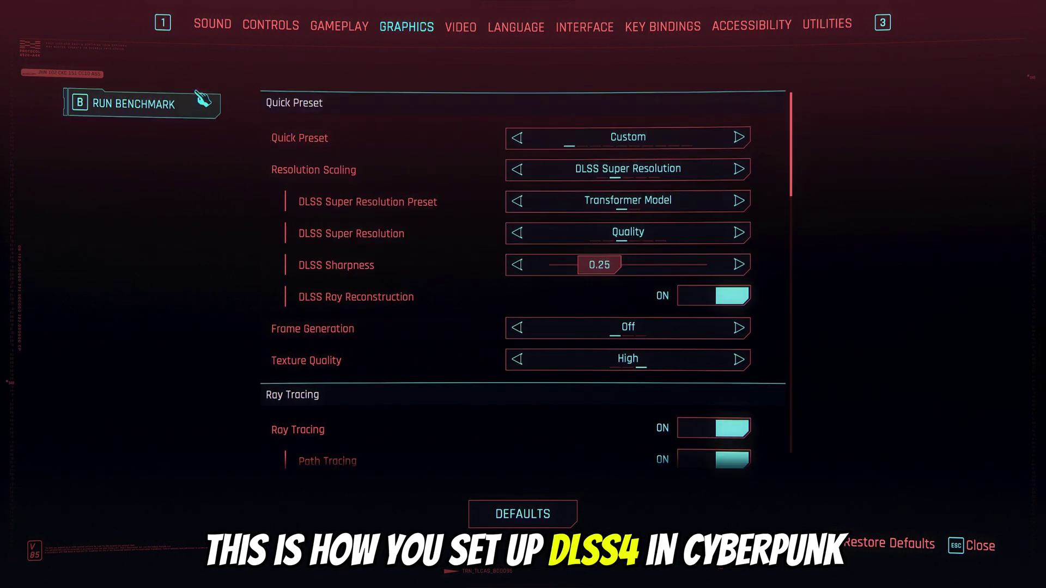
key("Escape")
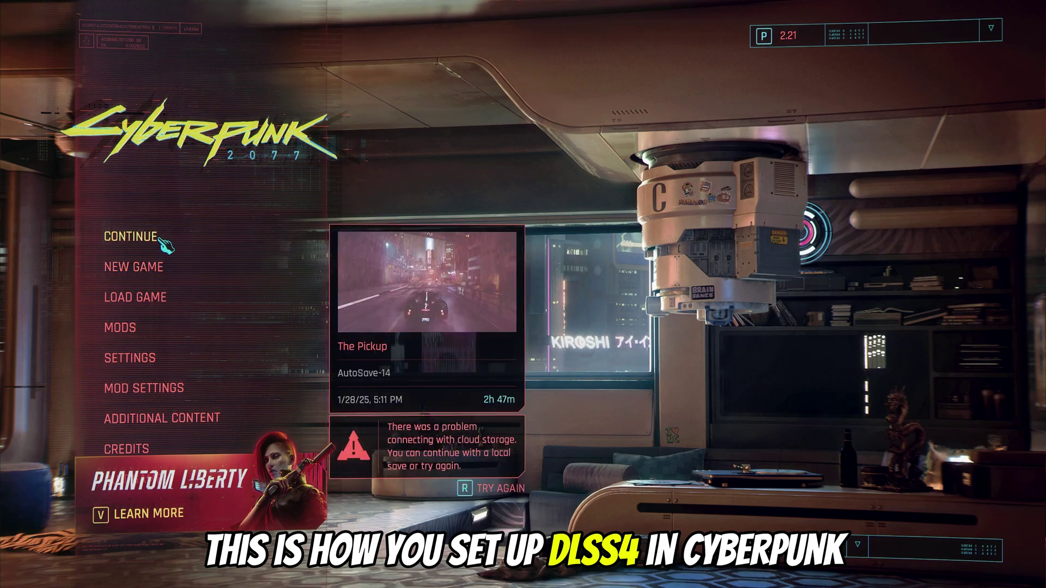
left_click(163, 241)
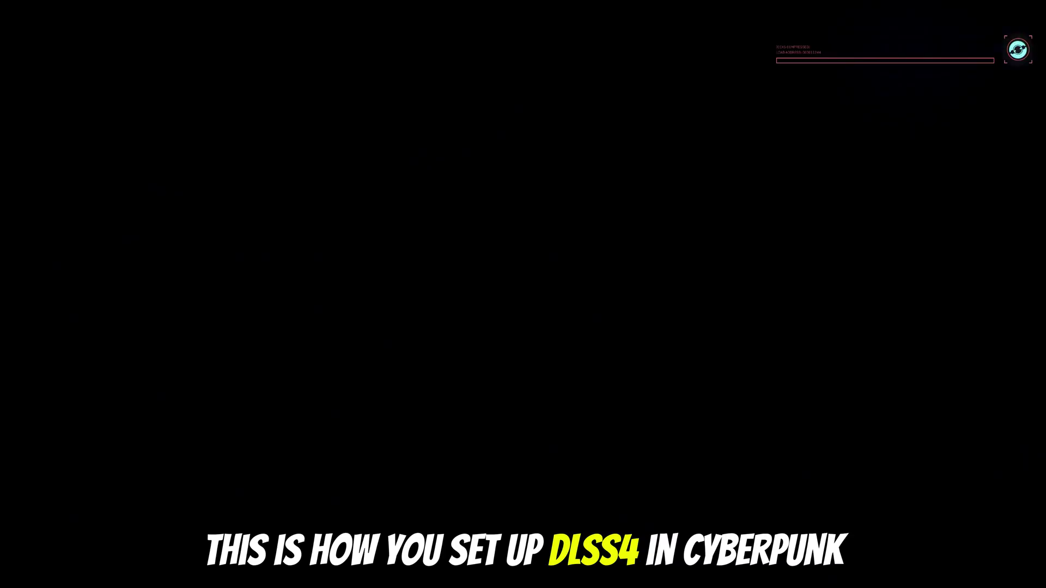